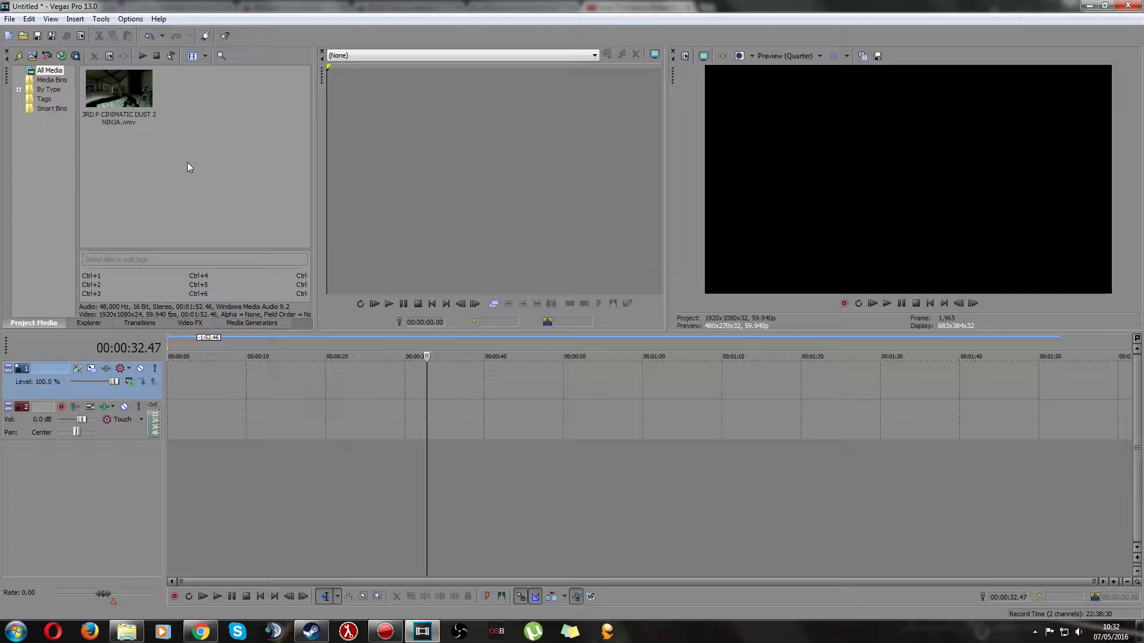
Place the 3RD P CINIMATIC DUST 2 NINJA clip on the timeline and scrub through it.
{"action": "left_click", "coordinate": [123, 100]}
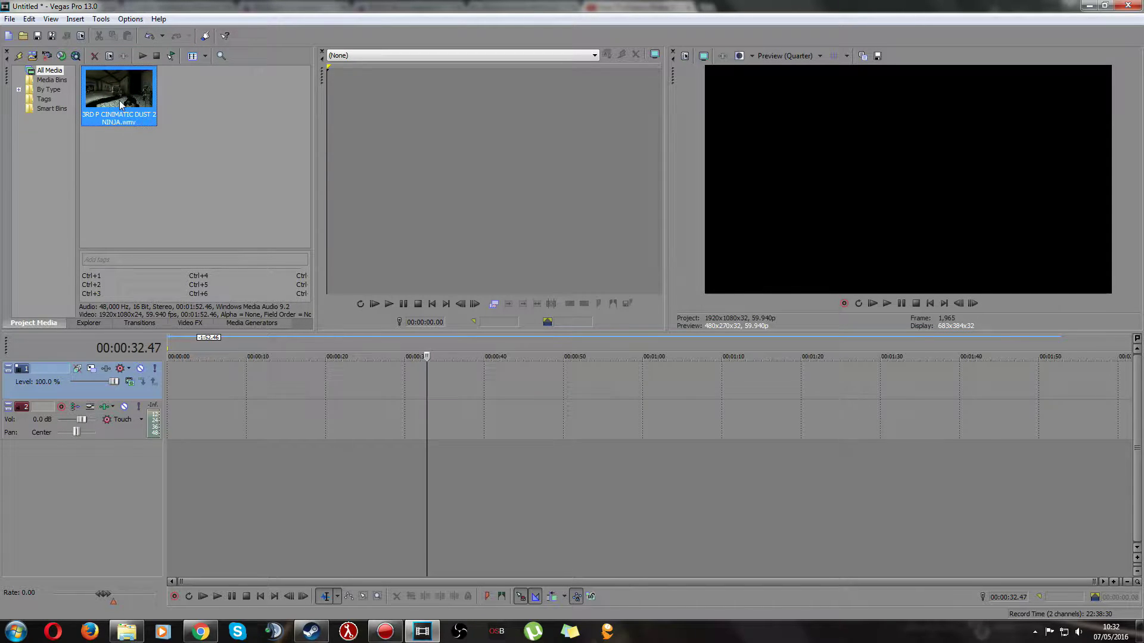
{"action": "left_click_drag", "start_coordinate": [119, 94], "coordinate": [172, 380]}
{"action": "left_click_drag", "start_coordinate": [424, 386], "coordinate": [770, 381]}
Enable Disable resample in the CS:GO clip event's Properties, then return the playhead to 00:01:18.44.
{"action": "right_click", "coordinate": [770, 382]}
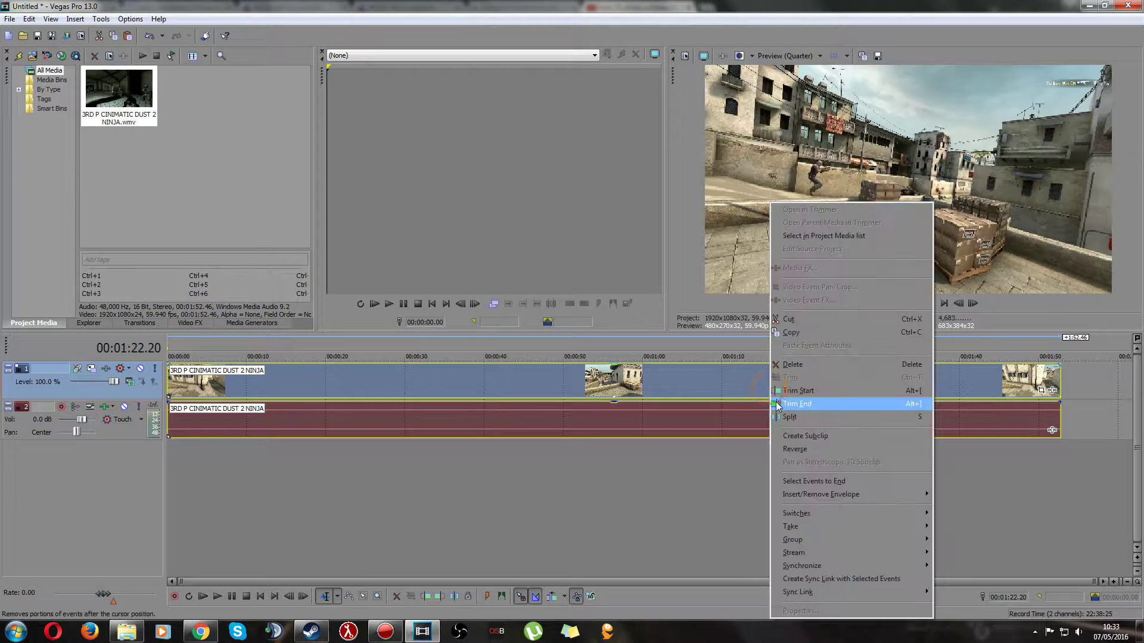
{"action": "left_click", "coordinate": [716, 380]}
{"action": "left_click", "coordinate": [804, 382]}
{"action": "right_click", "coordinate": [821, 382]}
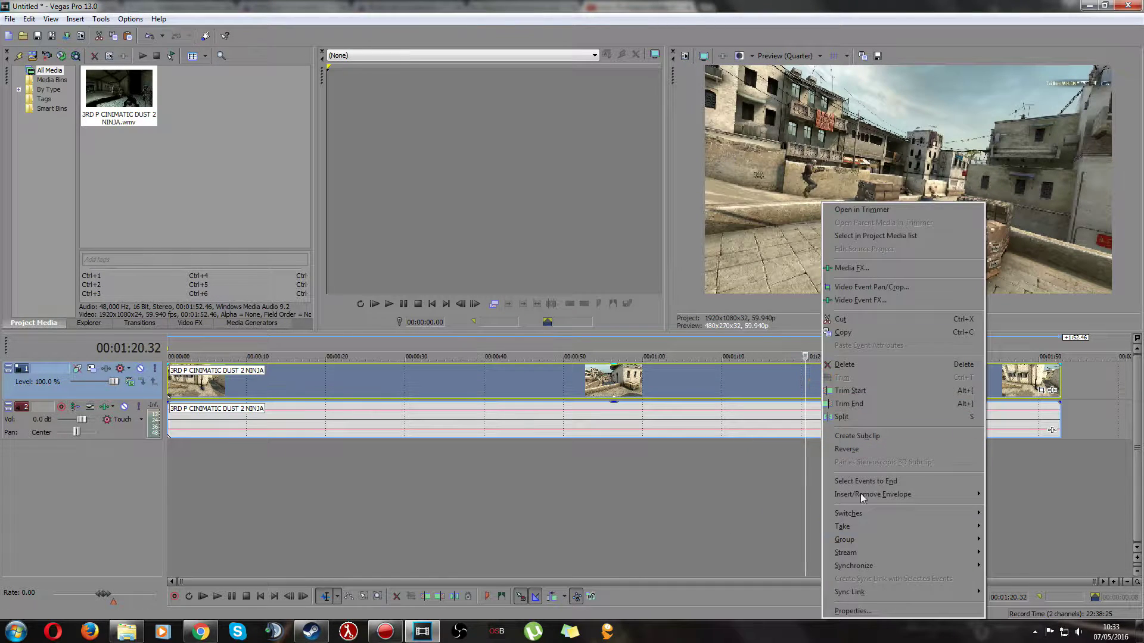
{"action": "left_click", "coordinate": [852, 611]}
{"action": "left_click", "coordinate": [516, 197]}
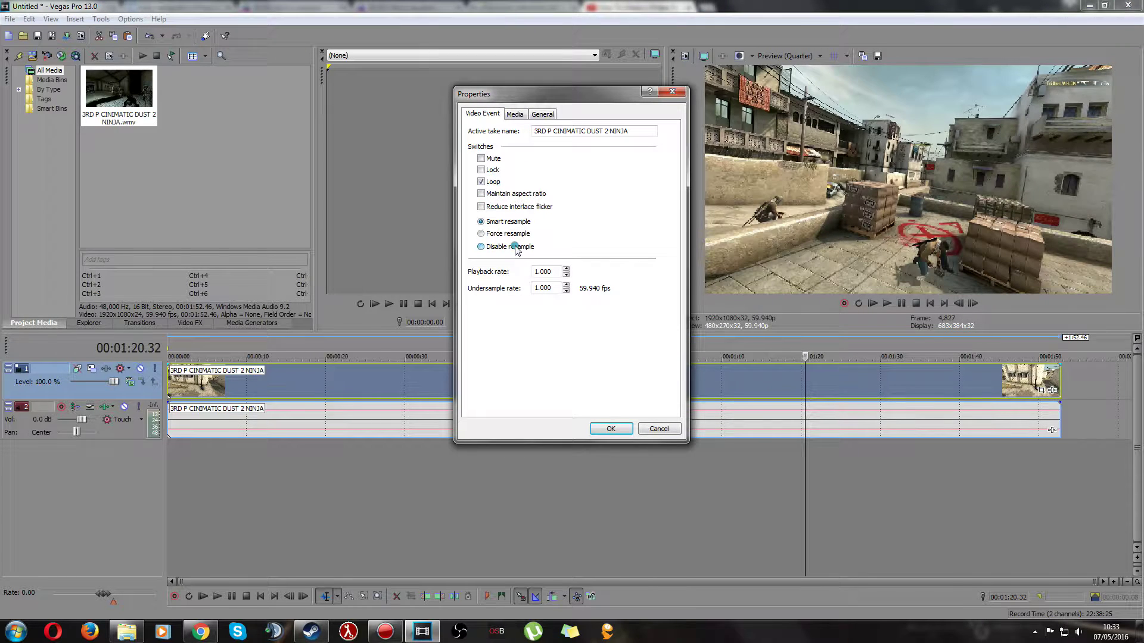
{"action": "left_click", "coordinate": [513, 247]}
{"action": "left_click", "coordinate": [610, 429]}
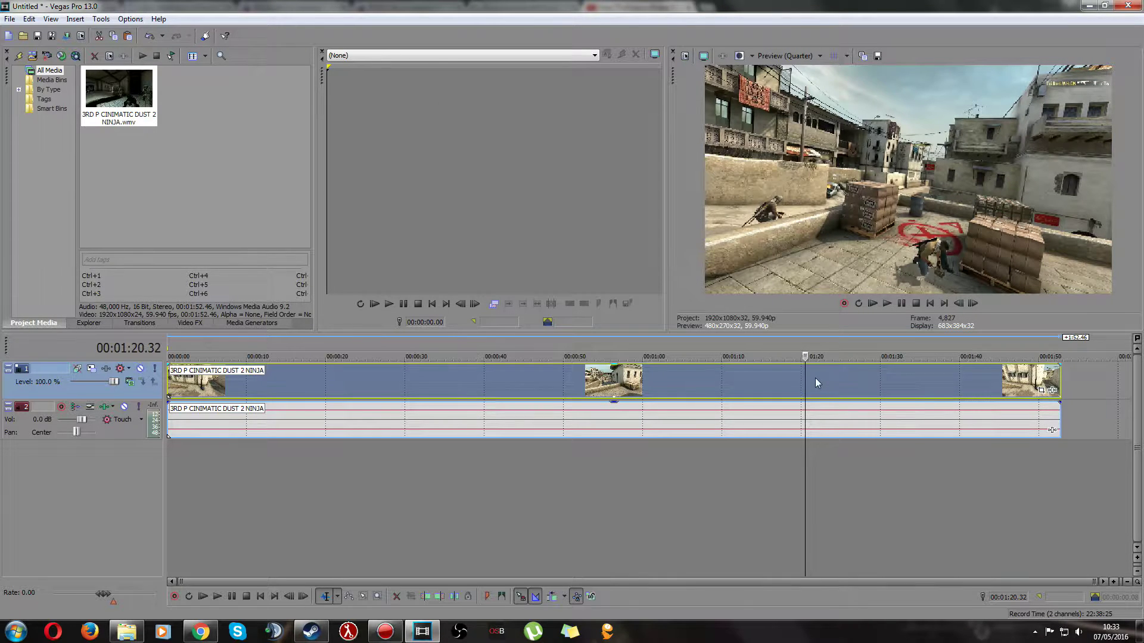
{"action": "left_click_drag", "start_coordinate": [805, 380], "coordinate": [716, 382]}
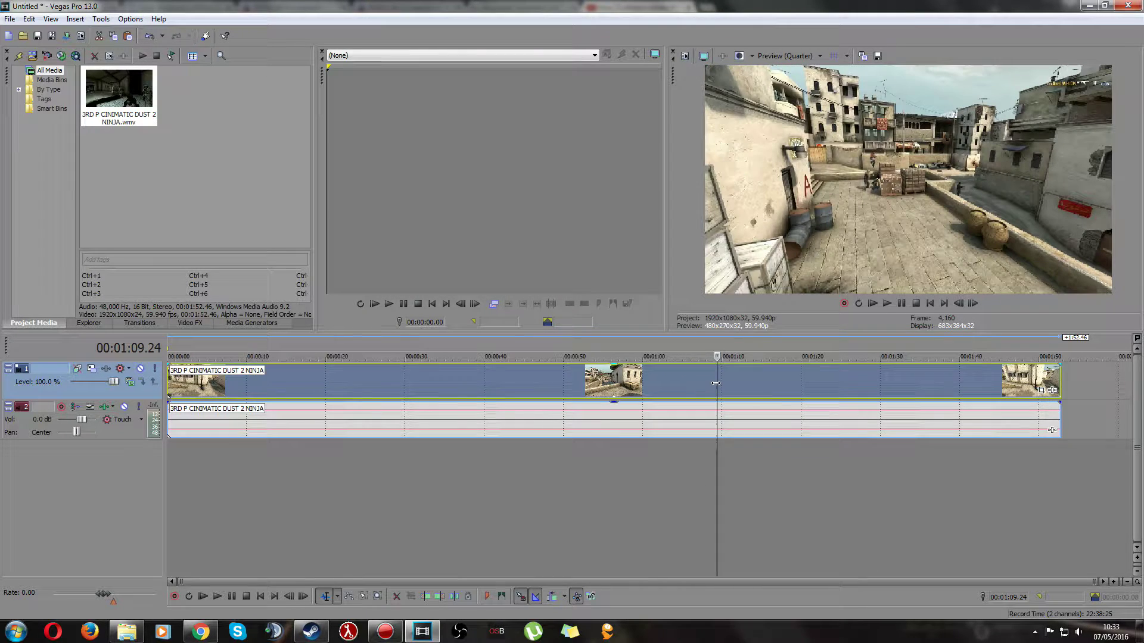
Split the clip at 00:01:09.24 and delete the part before the split.
{"action": "key", "text": "s"}
{"action": "right_click", "coordinate": [672, 381]}
{"action": "left_click", "coordinate": [781, 387]}
{"action": "left_click", "coordinate": [782, 384]}
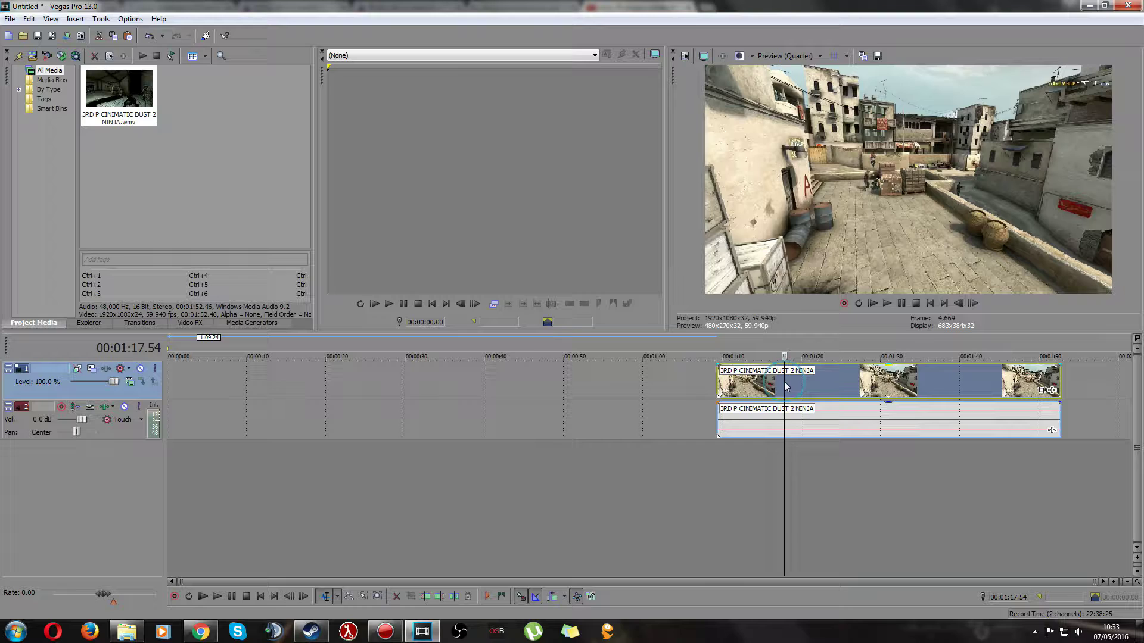
Split at 00:01:15.12, delete the part after, and move the kept piece to the timeline start.
{"action": "left_click", "coordinate": [958, 304]}
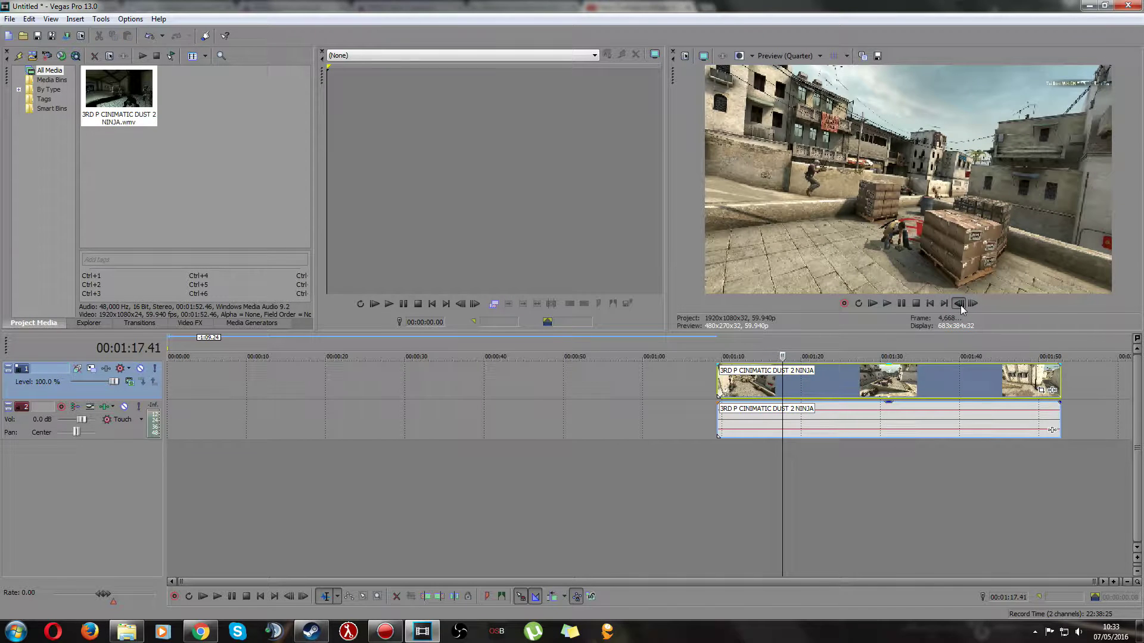
{"action": "left_click", "coordinate": [958, 304]}
{"action": "key", "text": "s"}
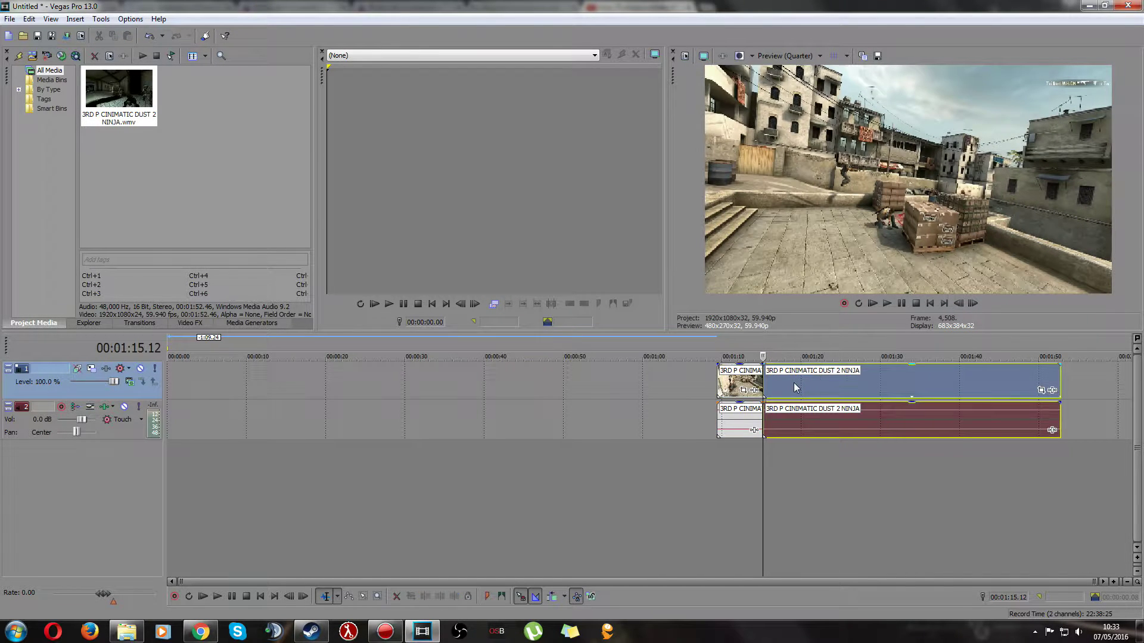
{"action": "right_click", "coordinate": [802, 385]}
{"action": "left_click", "coordinate": [734, 383]}
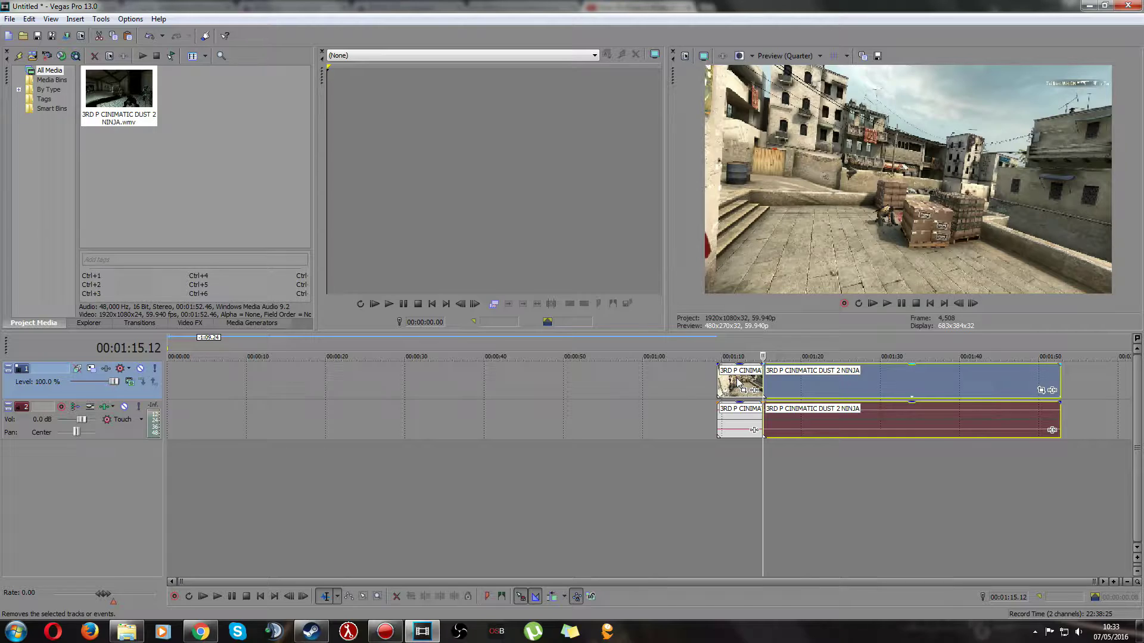
{"action": "key", "text": "Delete"}
{"action": "left_click_drag", "start_coordinate": [738, 382], "coordinate": [180, 394]}
{"action": "left_click", "coordinate": [191, 464]}
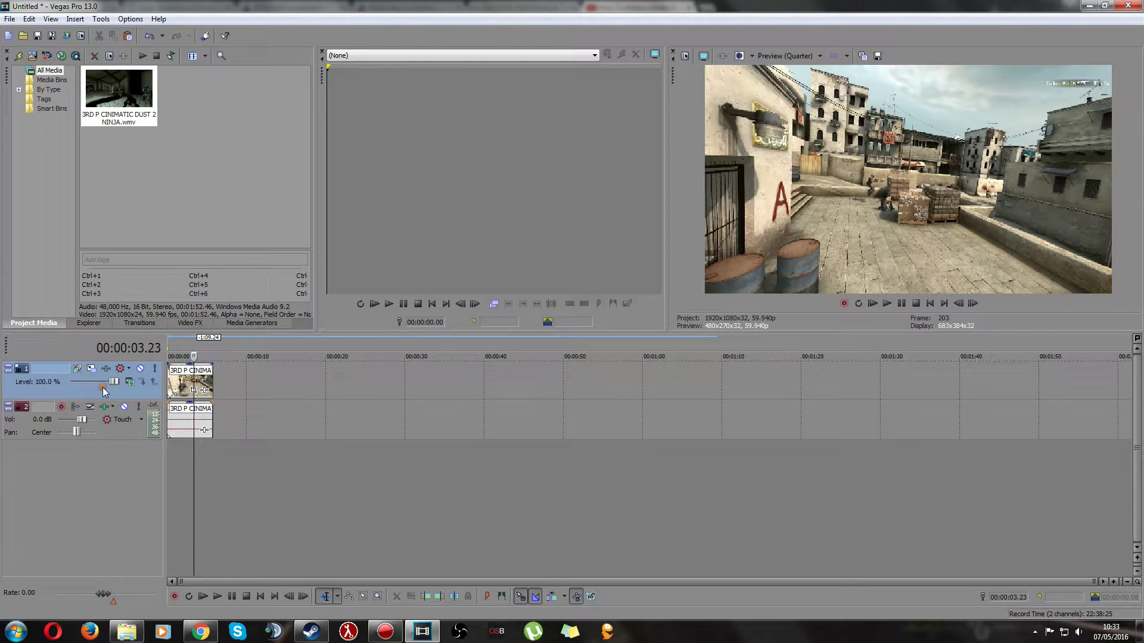
Insert a new top video track holding the Color Gradient Elliptical Ring generator.
{"action": "right_click", "coordinate": [104, 391]}
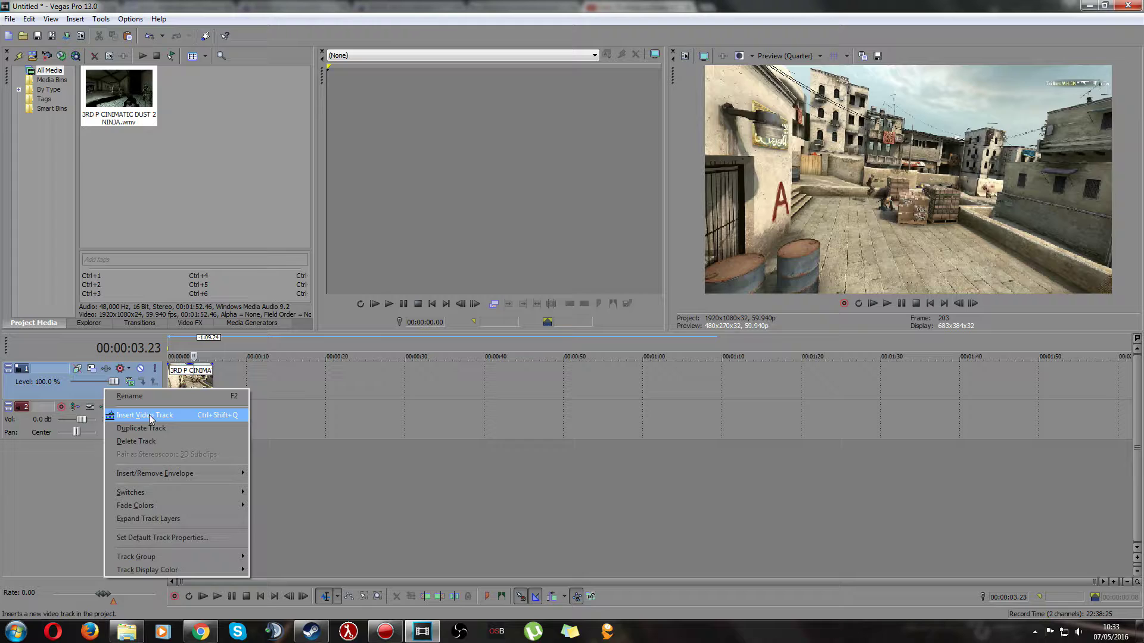
{"action": "left_click", "coordinate": [145, 415]}
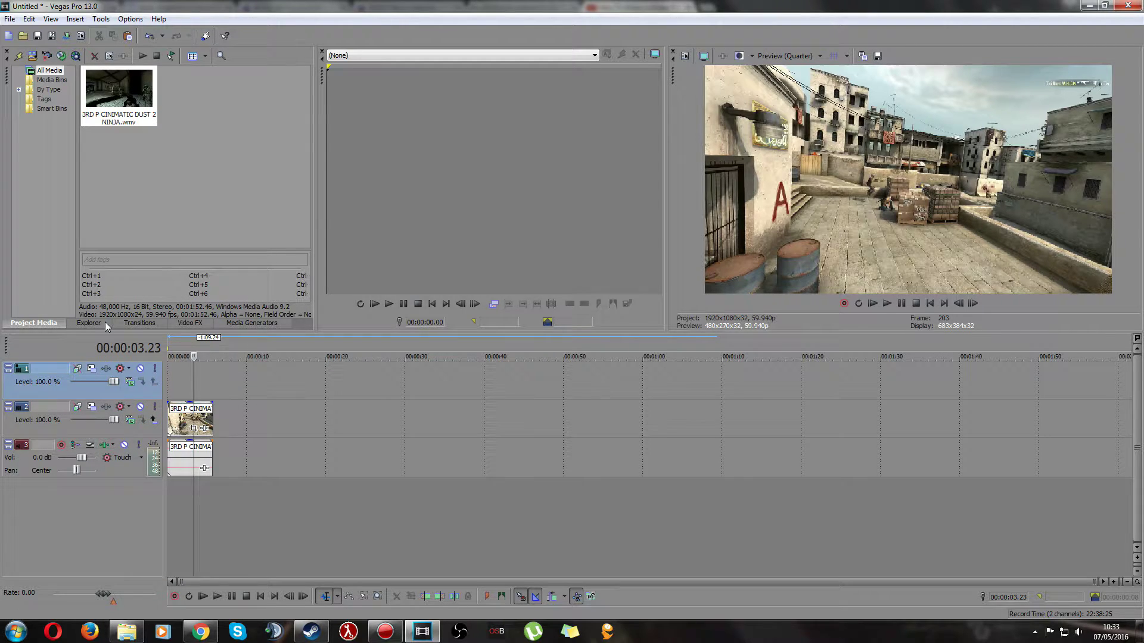
{"action": "left_click", "coordinate": [240, 322]}
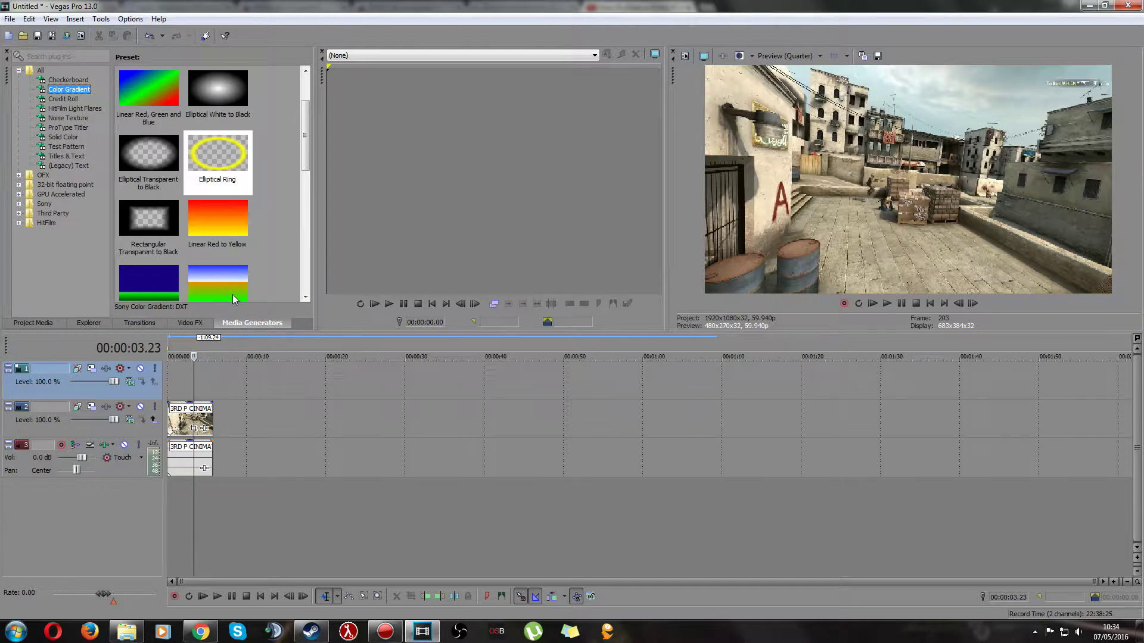
{"action": "left_click", "coordinate": [271, 159]}
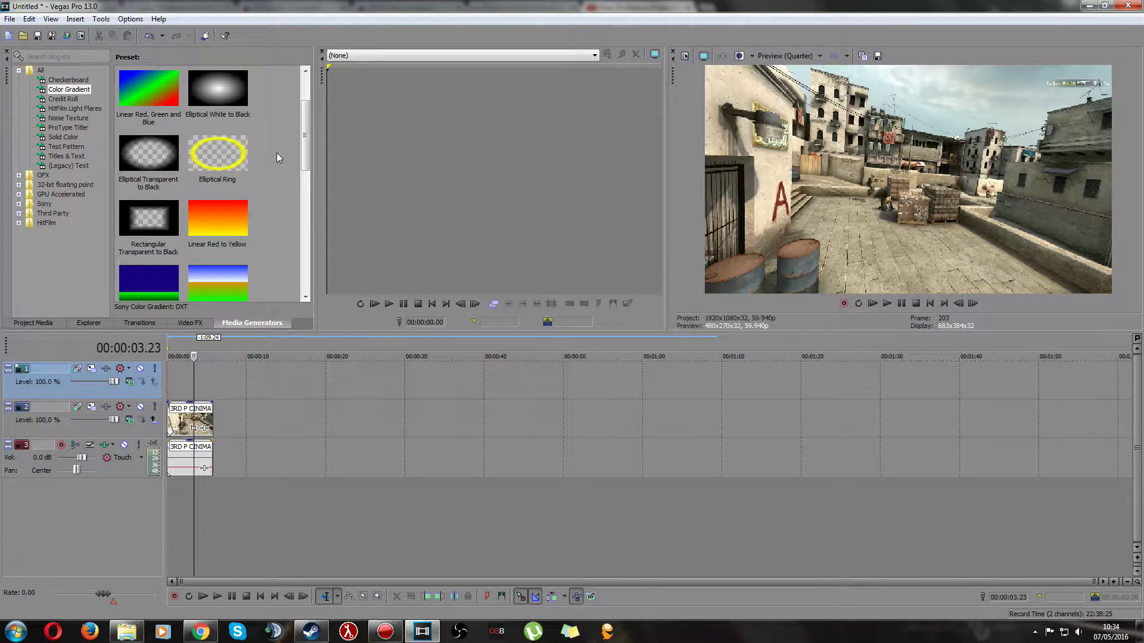
{"action": "left_click", "coordinate": [225, 160]}
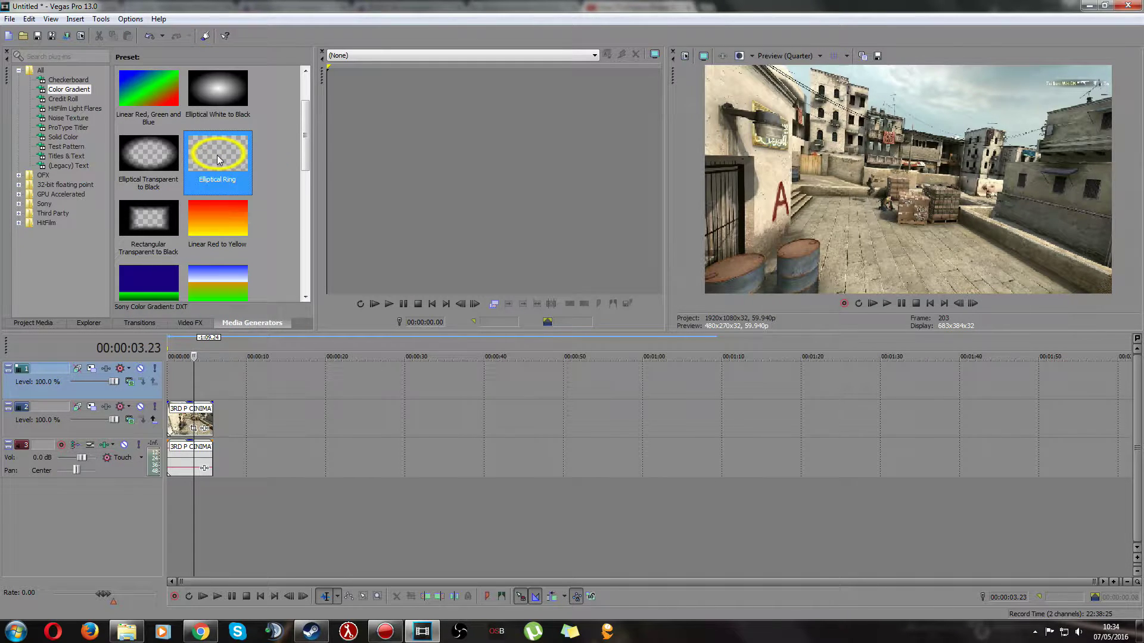
{"action": "left_click_drag", "start_coordinate": [213, 158], "coordinate": [179, 372]}
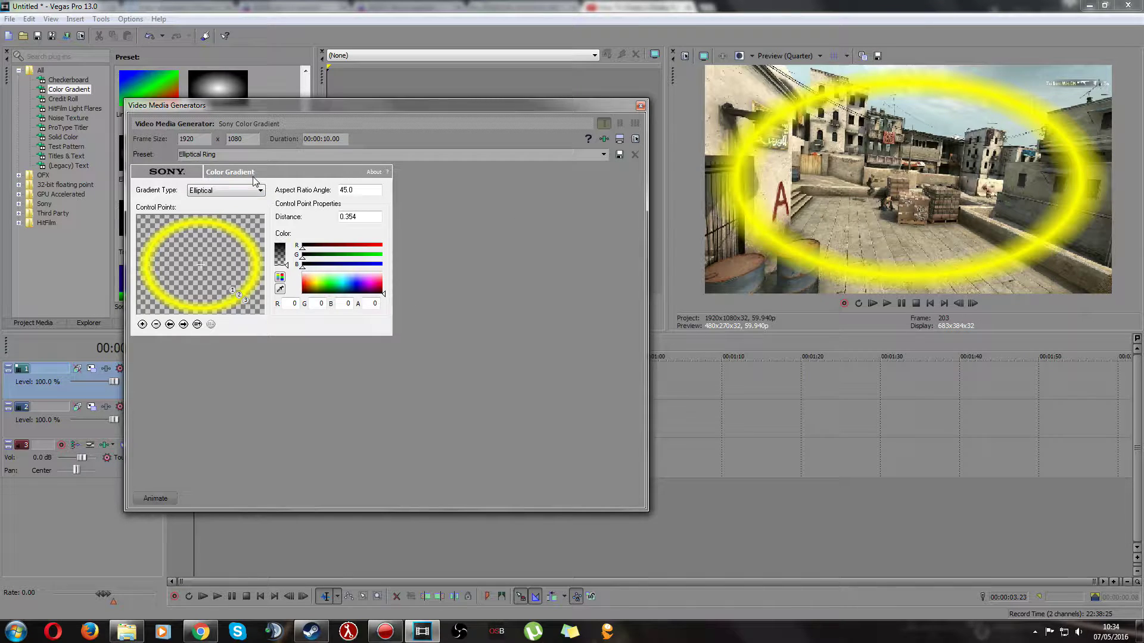
Choose the Elliptical Ring OG gradient preset (aspect angle 60.0, distance 0.230).
{"action": "left_click", "coordinate": [604, 154]}
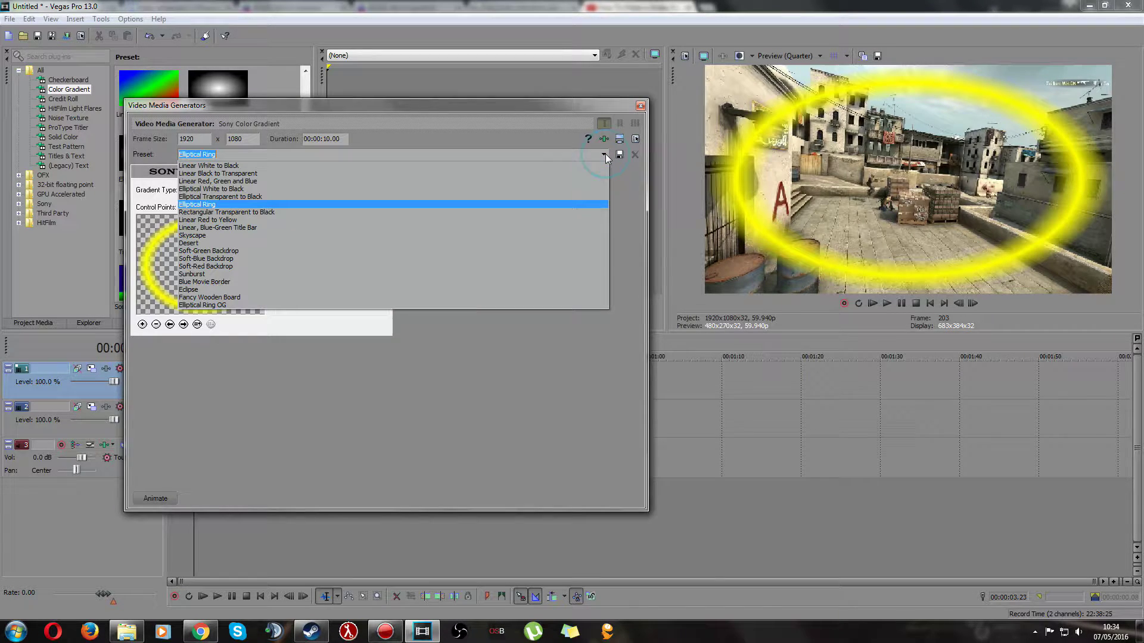
{"action": "left_click", "coordinate": [220, 305]}
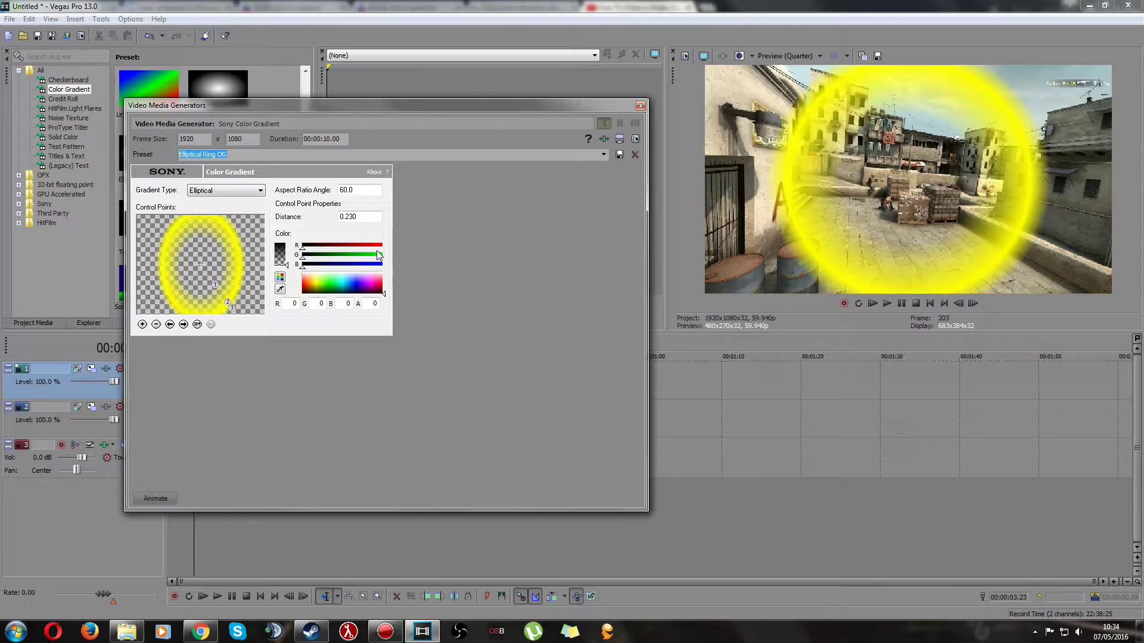
Trim the ring generator event shorter and set track 1's compositing mode to Sony Height Map.
{"action": "left_click", "coordinate": [641, 107]}
{"action": "left_click_drag", "start_coordinate": [245, 380], "coordinate": [210, 388]}
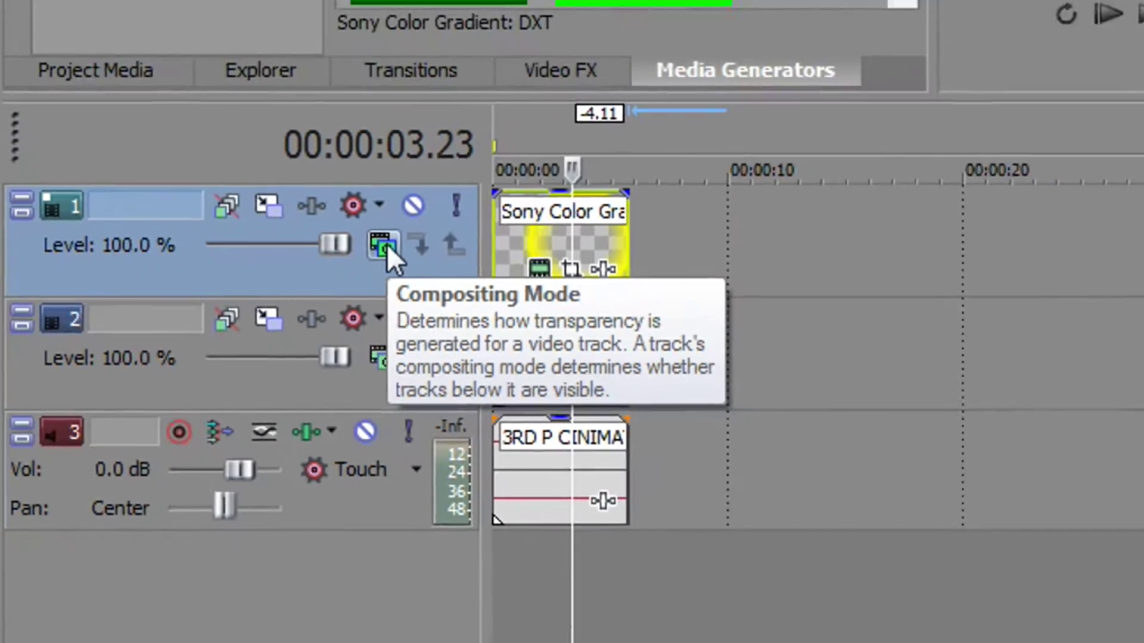
{"action": "left_click", "coordinate": [492, 192]}
{"action": "left_click", "coordinate": [182, 408]}
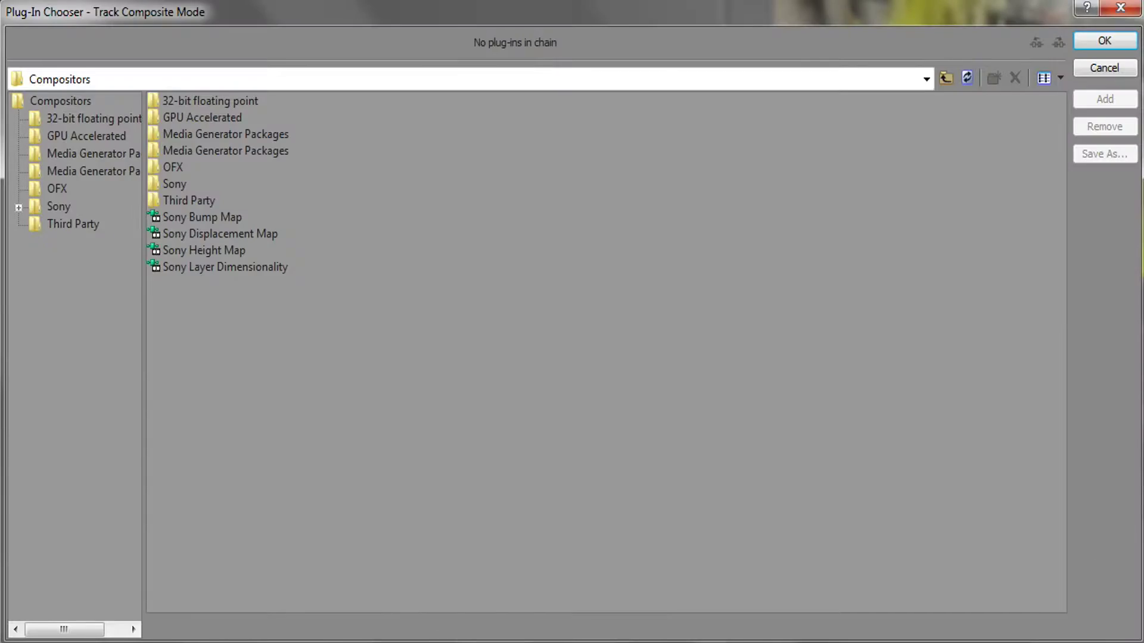
{"action": "left_click", "coordinate": [510, 255]}
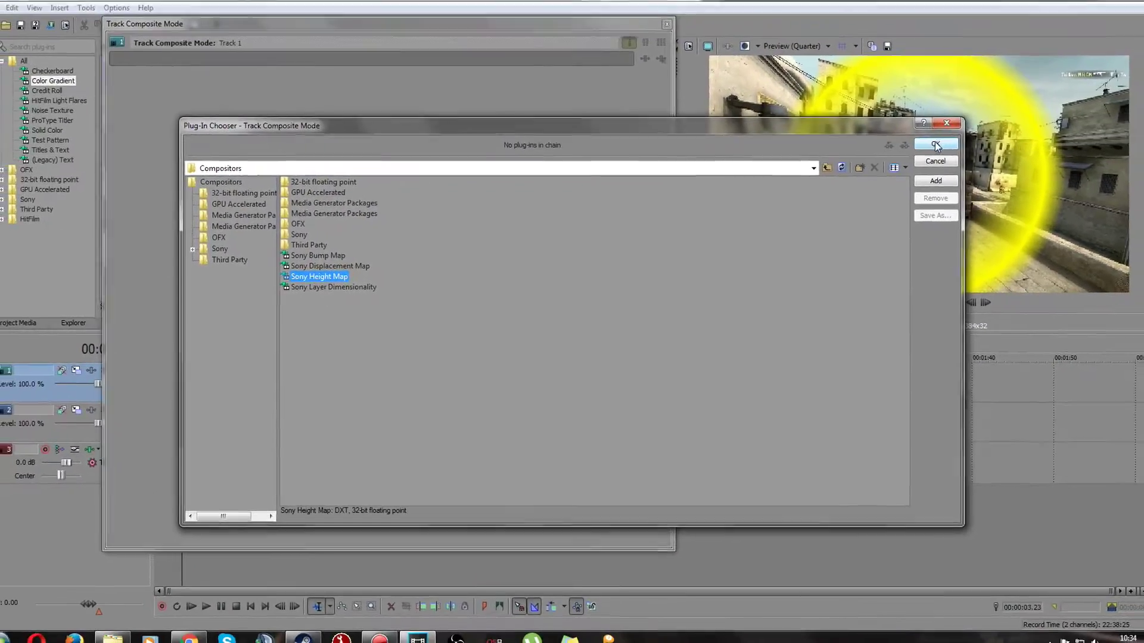
{"action": "left_click", "coordinate": [1010, 100]}
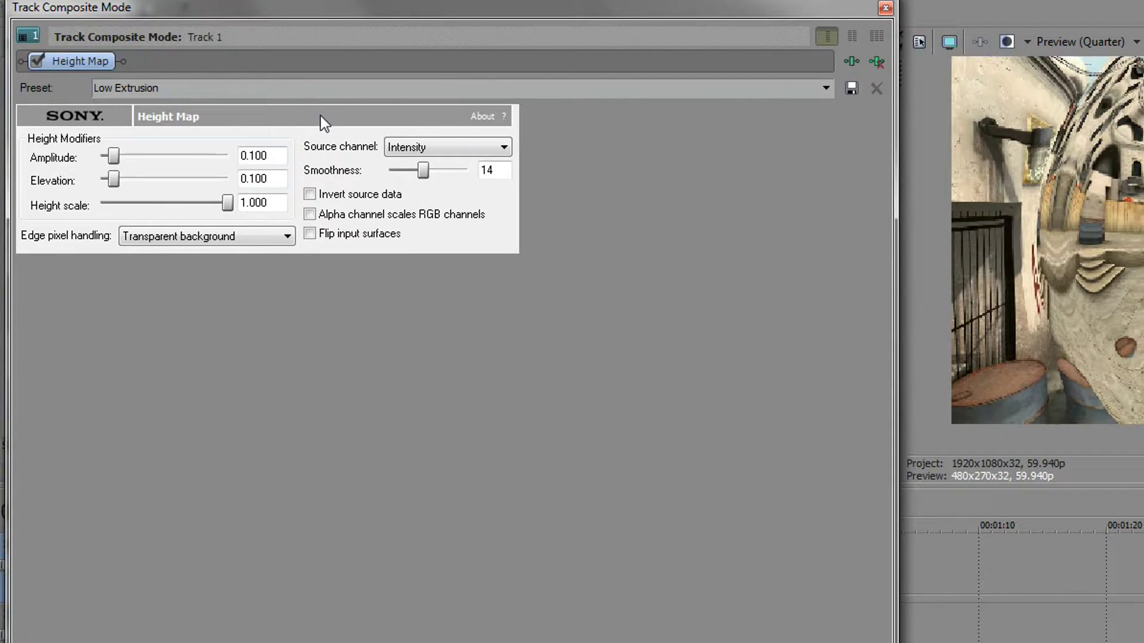
Apply the ripple drop effect Height Map preset, keeping Wrap pixels around edge handling.
{"action": "left_click", "coordinate": [823, 88]}
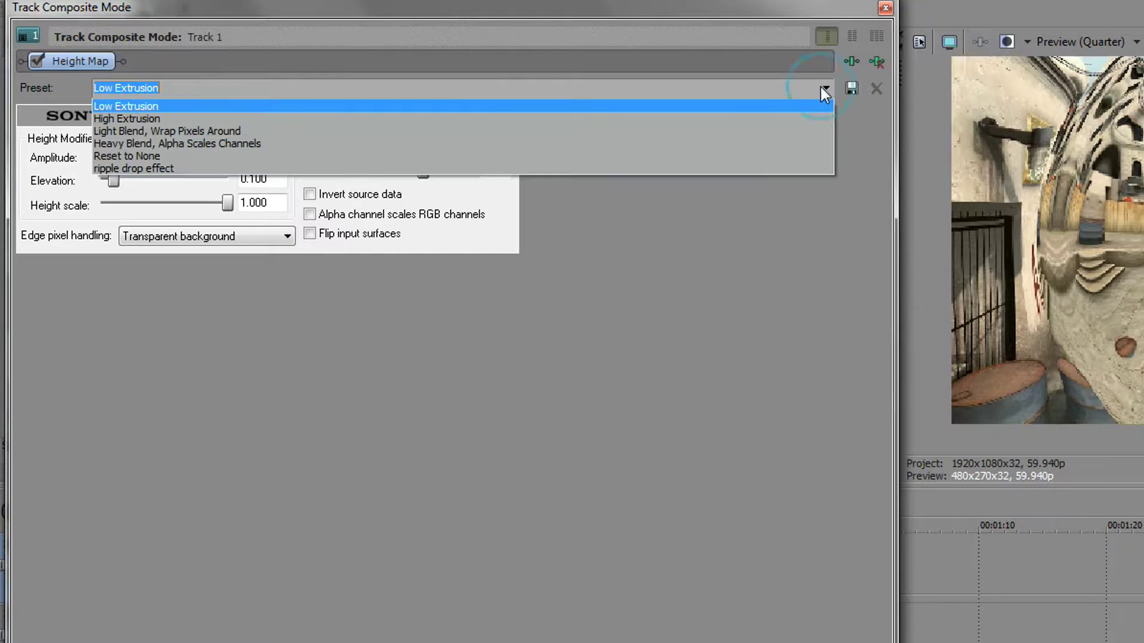
{"action": "left_click", "coordinate": [146, 169]}
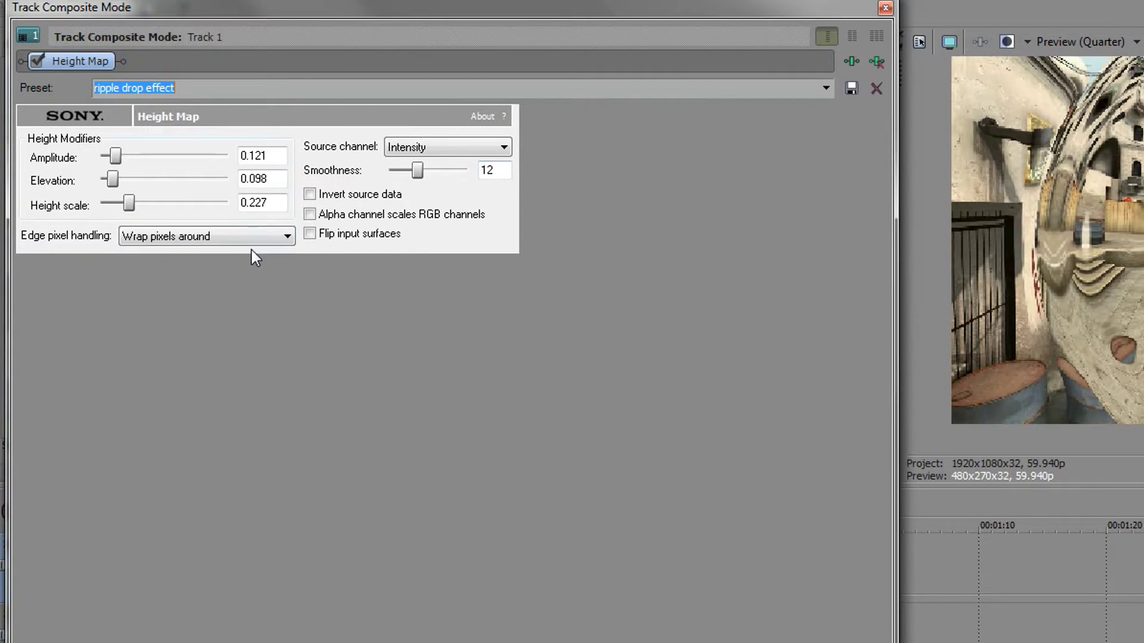
{"action": "left_click", "coordinate": [201, 236]}
{"action": "left_click", "coordinate": [202, 238]}
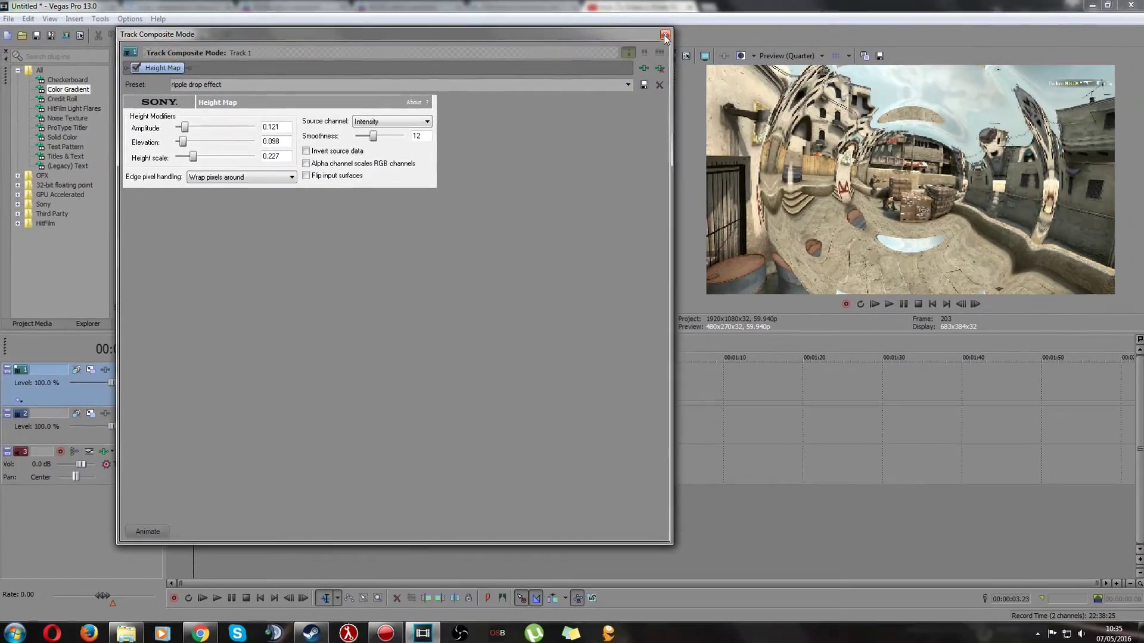
Open the ring clip's Pan/Crop and enlarge the start frame, shifting its centre right.
{"action": "left_click", "coordinate": [688, 32]}
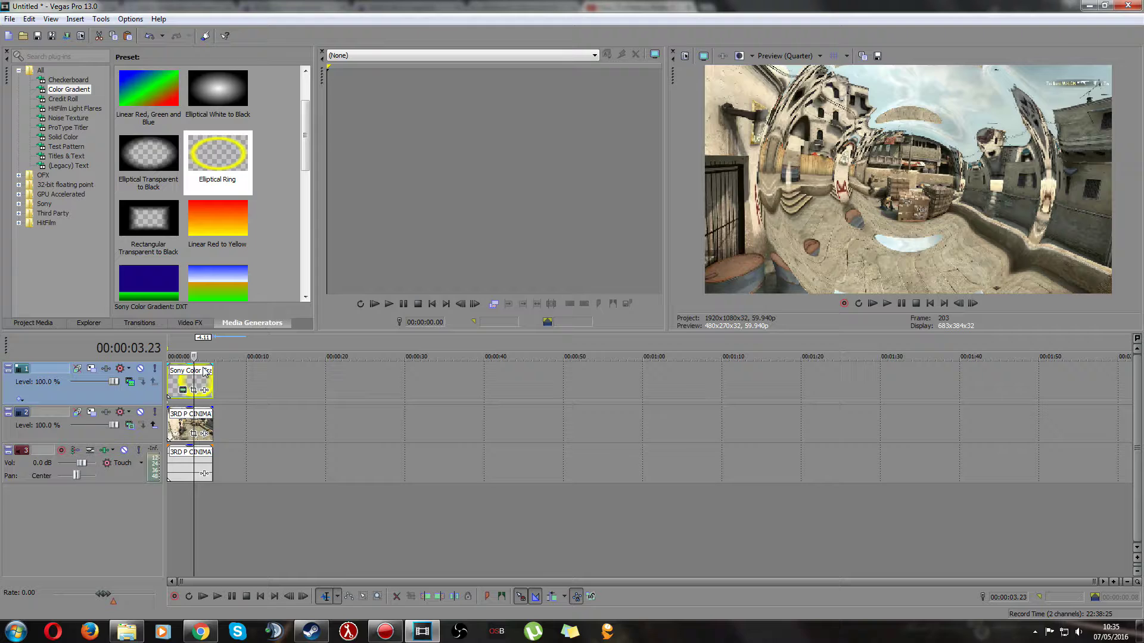
{"action": "left_click", "coordinate": [177, 386]}
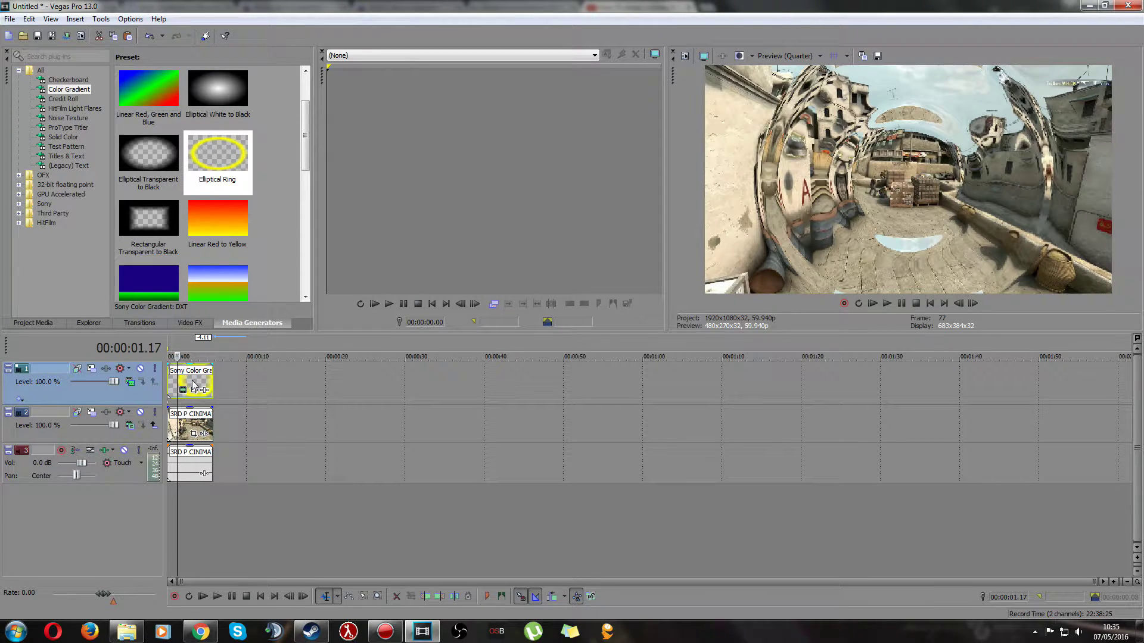
{"action": "right_click", "coordinate": [192, 386]}
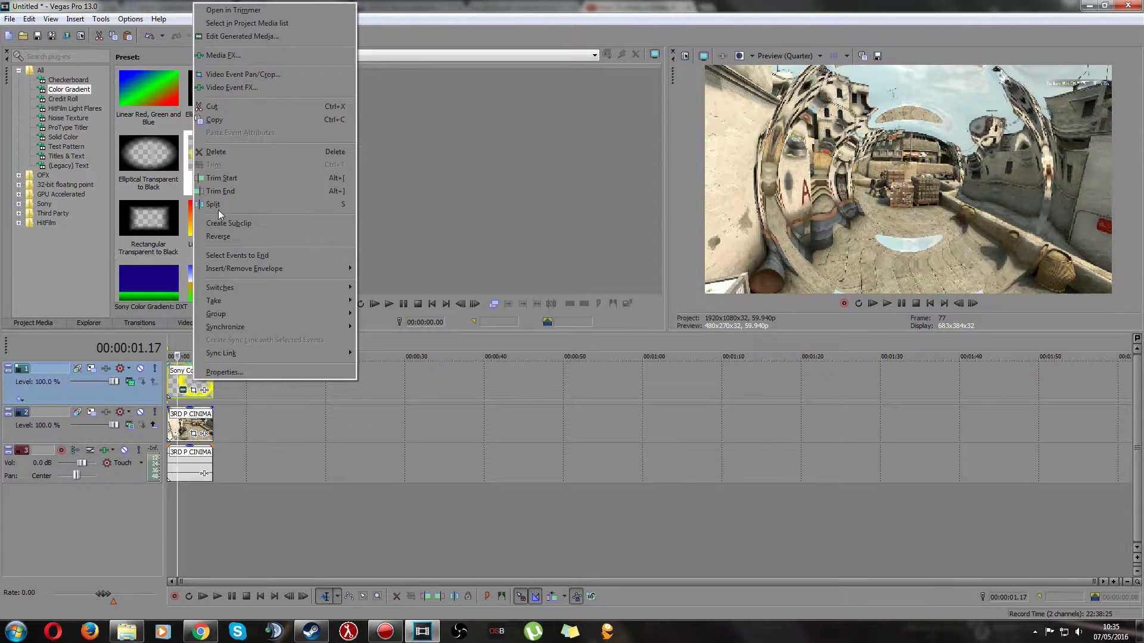
{"action": "left_click", "coordinate": [249, 80]}
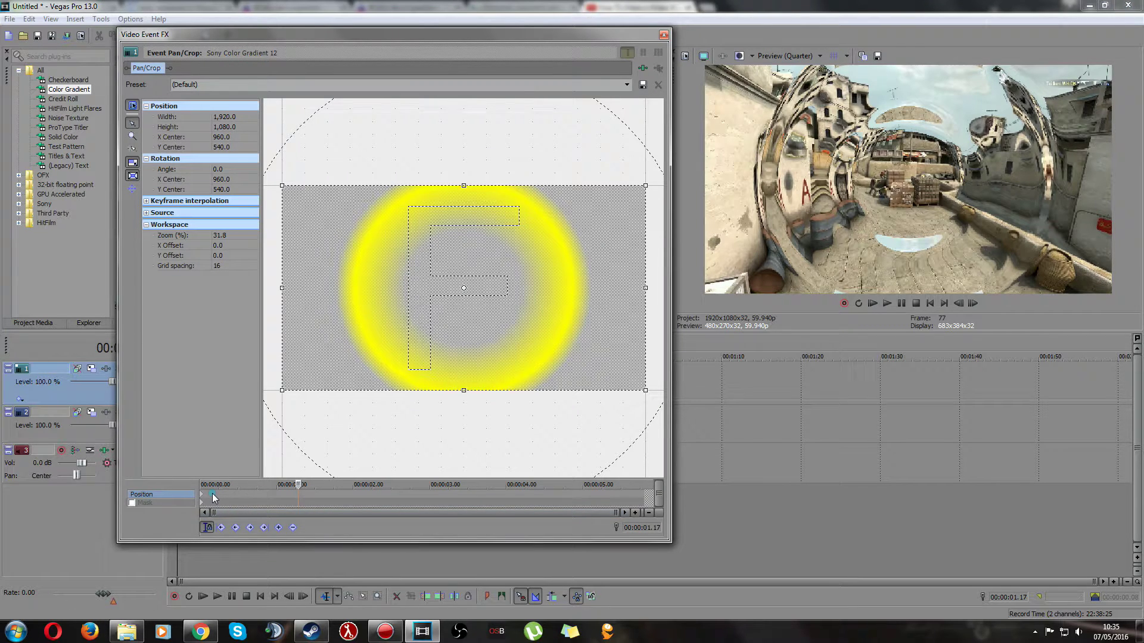
{"action": "left_click", "coordinate": [215, 498]}
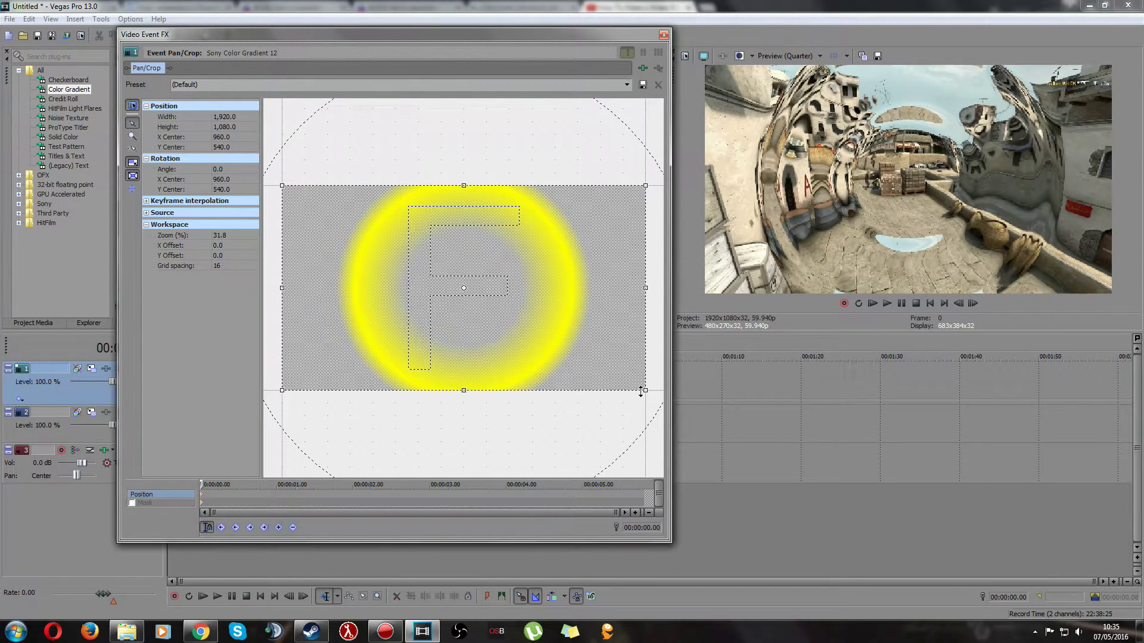
{"action": "left_click_drag", "start_coordinate": [641, 392], "coordinate": [573, 376]}
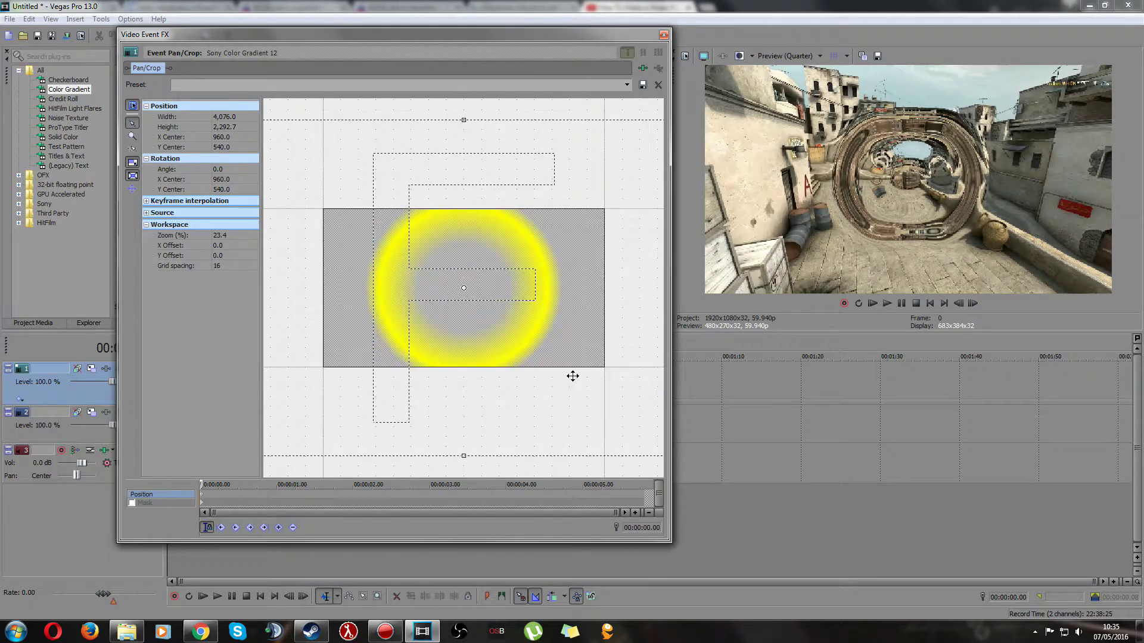
{"action": "left_click_drag", "start_coordinate": [523, 331], "coordinate": [568, 319]}
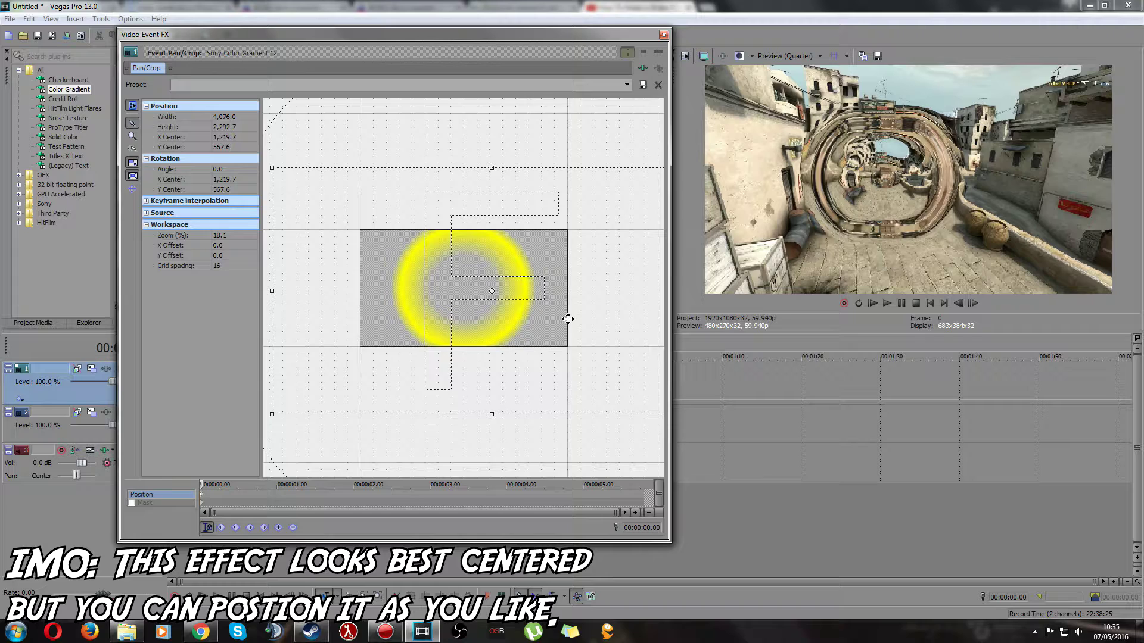
At 00:00:05.20, shrink the Pan/Crop frame to 485.8 × 273.3 centred at 960, 540.
{"action": "left_click", "coordinate": [337, 491]}
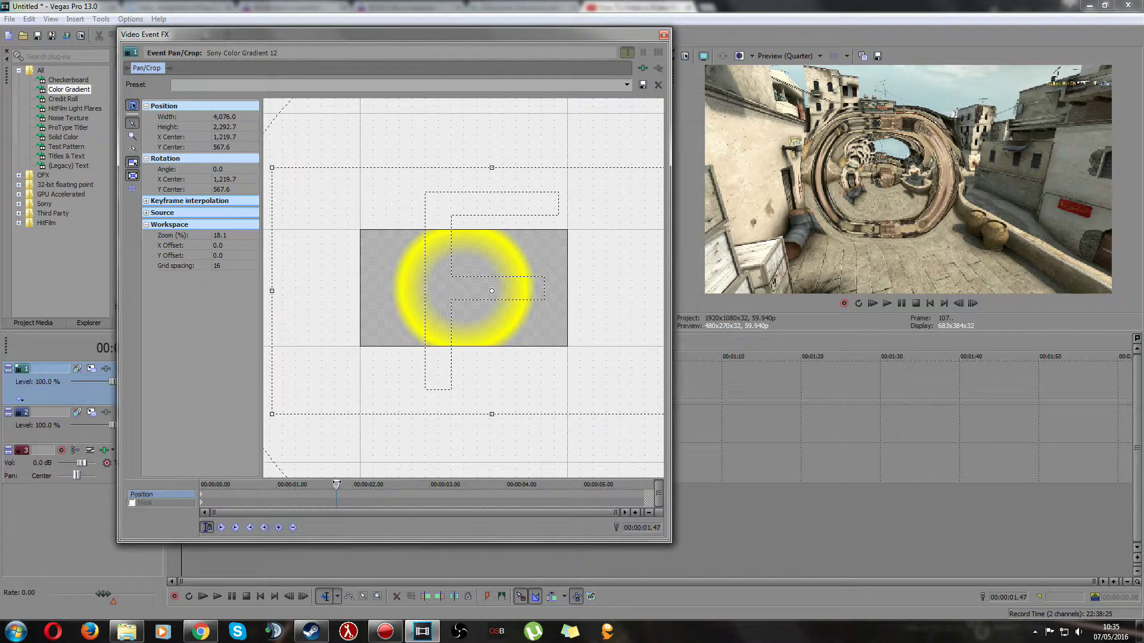
{"action": "left_click_drag", "start_coordinate": [336, 484], "coordinate": [653, 477]}
{"action": "right_click", "coordinate": [459, 288]}
{"action": "left_click", "coordinate": [475, 295]}
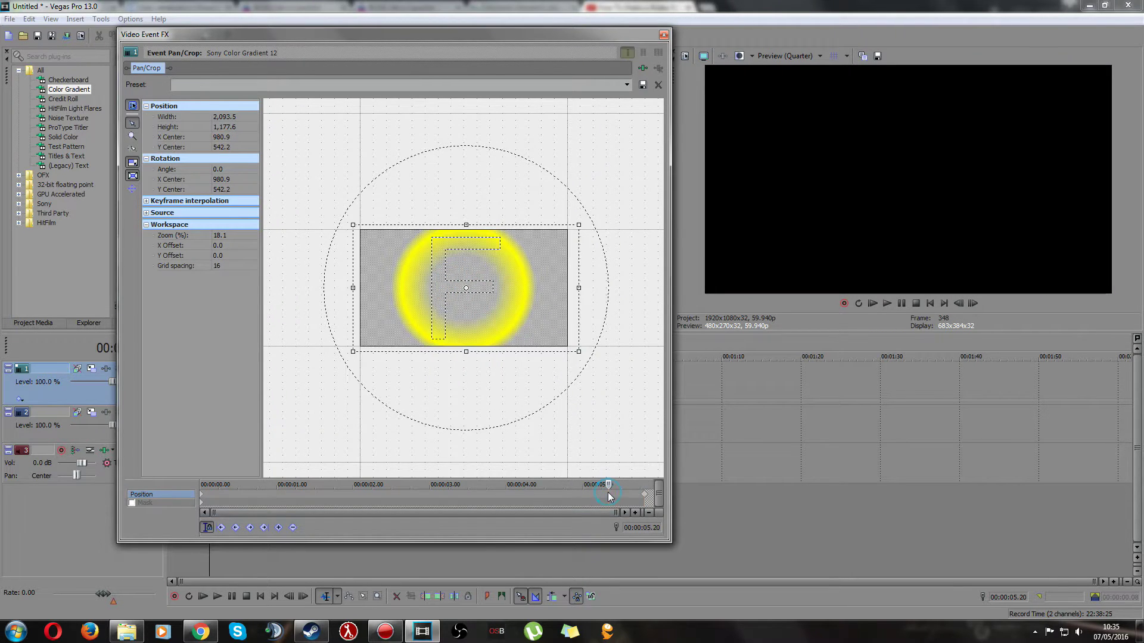
{"action": "right_click", "coordinate": [645, 495]}
{"action": "left_click", "coordinate": [677, 404]}
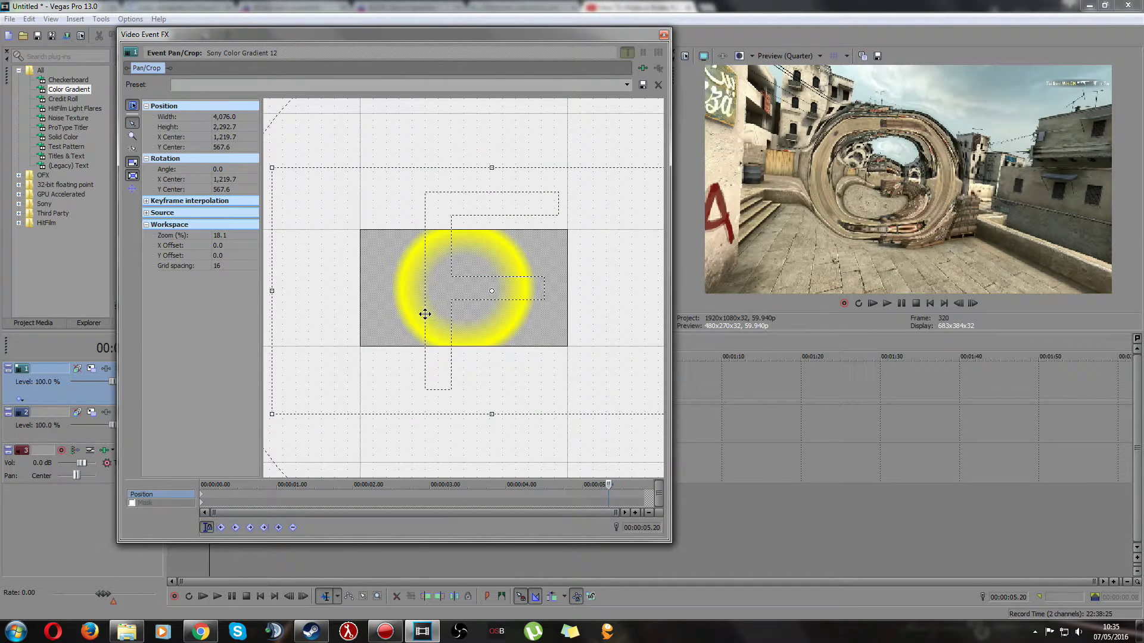
{"action": "right_click", "coordinate": [540, 332]}
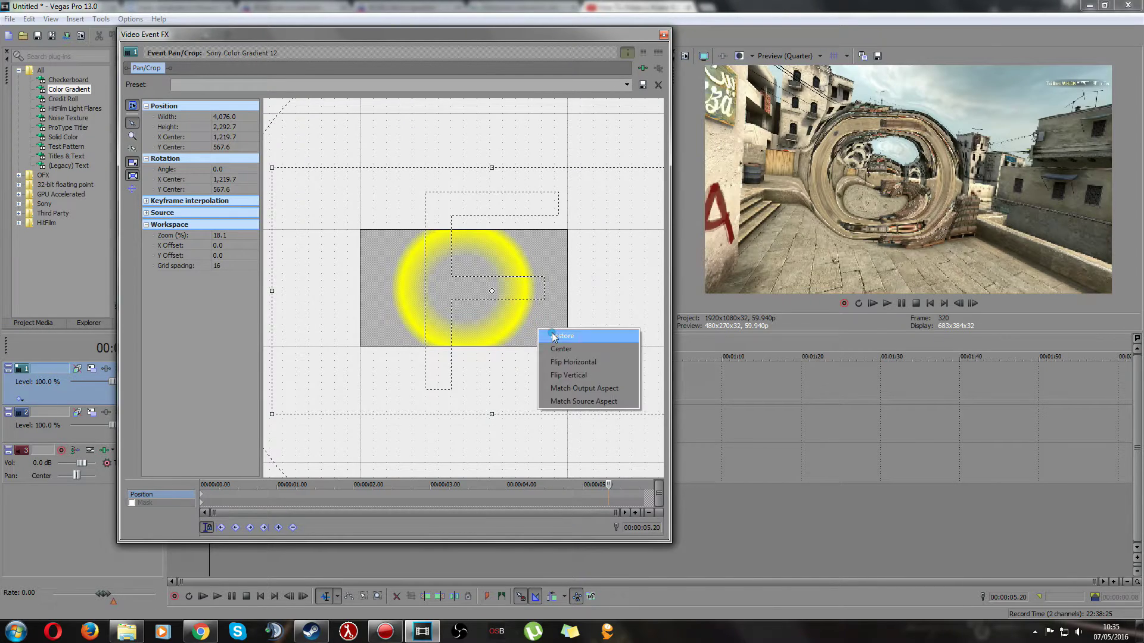
{"action": "left_click", "coordinate": [551, 334]}
{"action": "left_click_drag", "start_coordinate": [566, 346], "coordinate": [501, 304]}
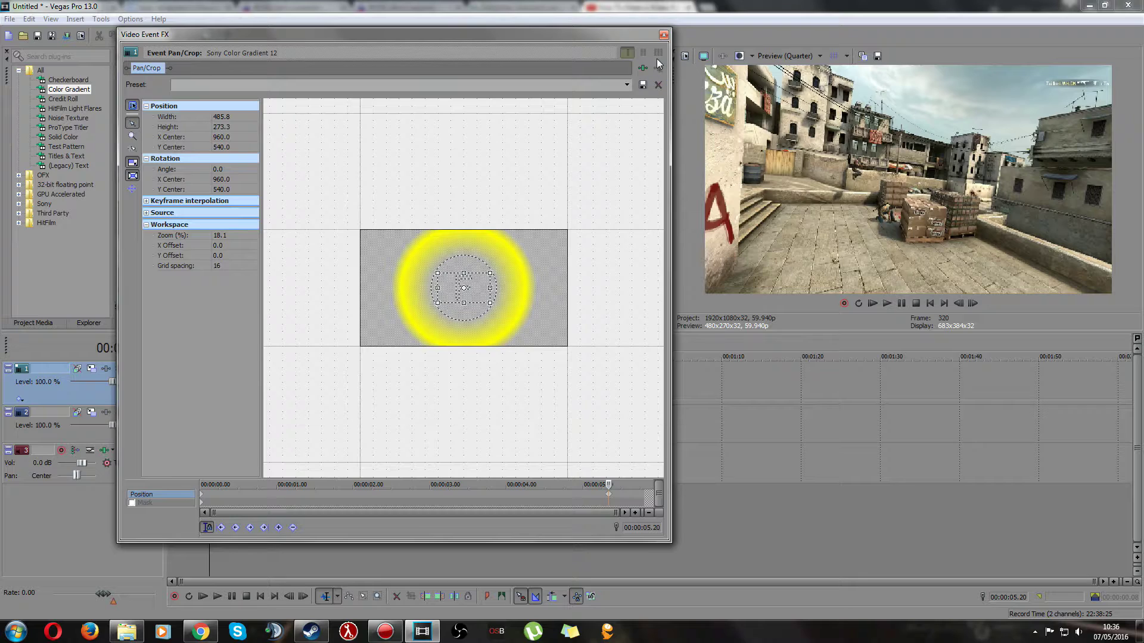
Close Pan/Crop and loop-play the 00:00:00–00:00:05.48 range to watch the ripple ring.
{"action": "left_click", "coordinate": [663, 35]}
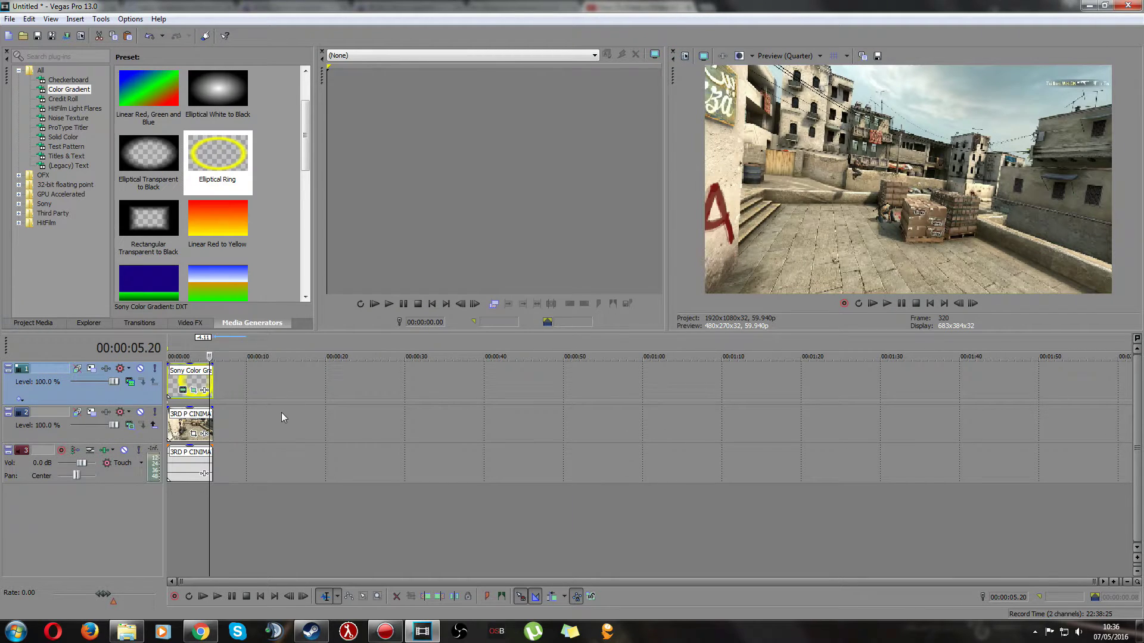
{"action": "left_click_drag", "start_coordinate": [287, 423], "coordinate": [169, 470]}
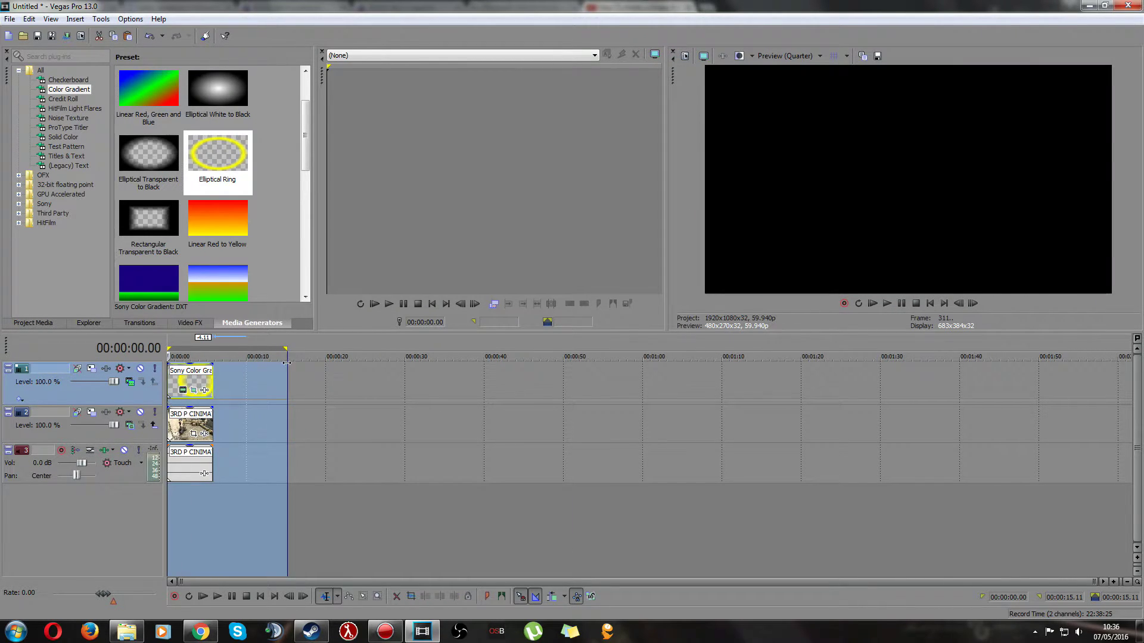
{"action": "left_click_drag", "start_coordinate": [287, 363], "coordinate": [224, 356]}
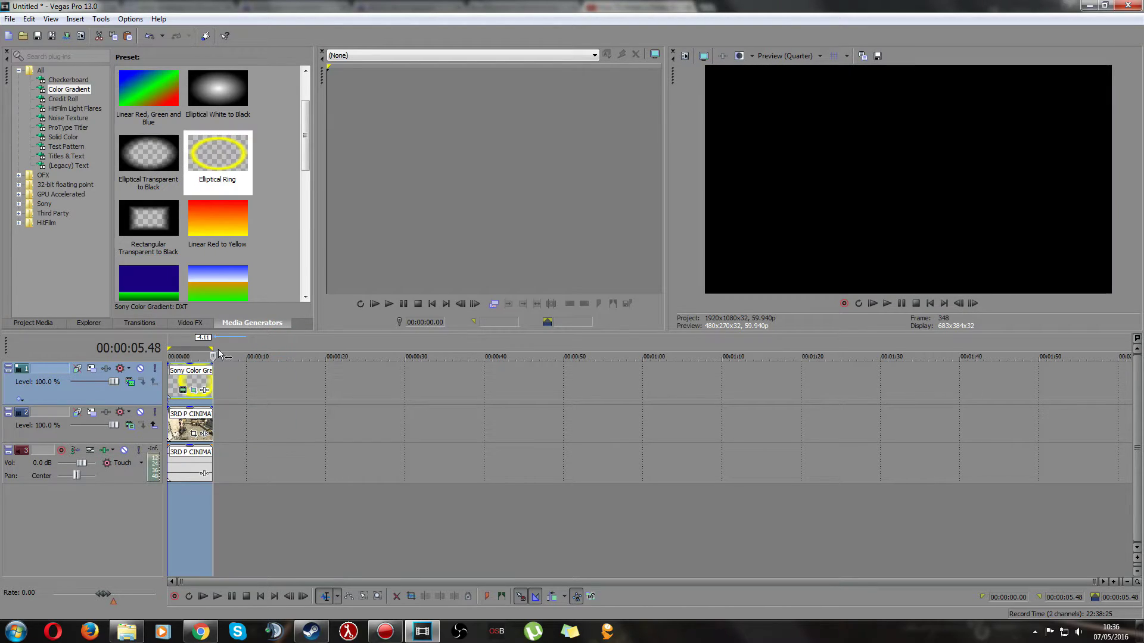
{"action": "key", "text": "space"}
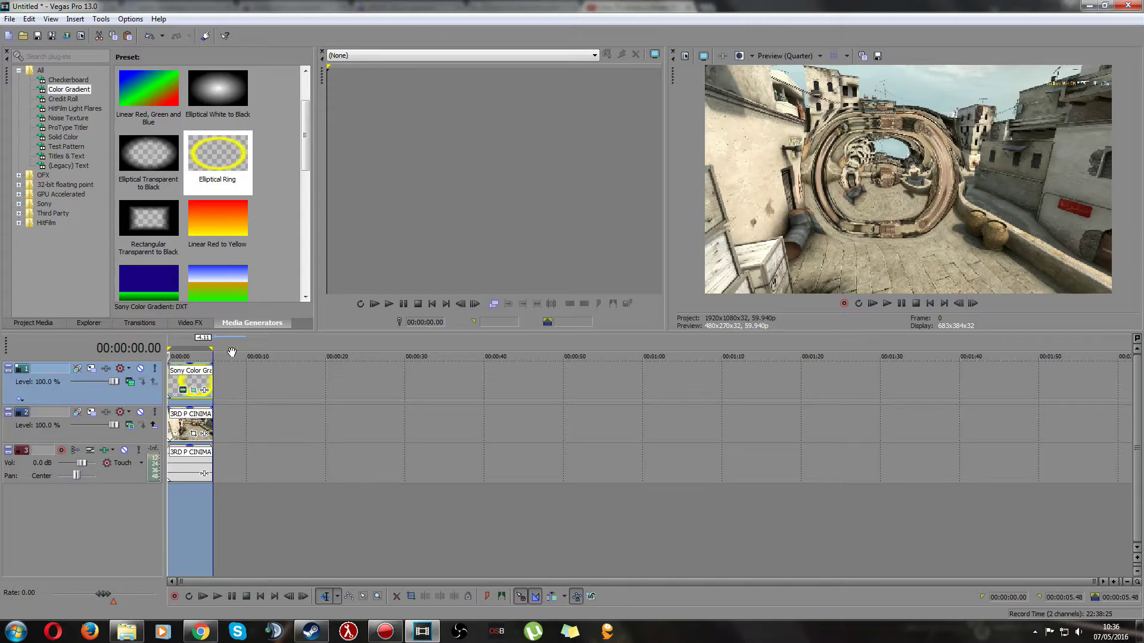
{"action": "key", "text": "space"}
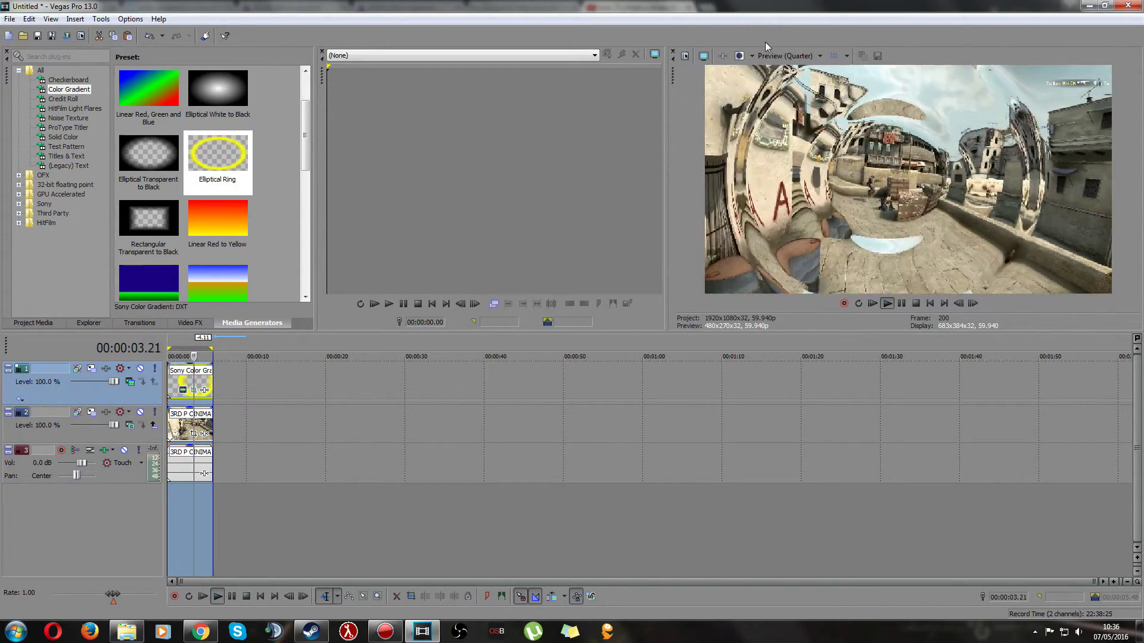
{"action": "left_click", "coordinate": [782, 58]}
Set preview quality to Best (Full) and play the ring ripple effect from the clip start.
{"action": "left_click", "coordinate": [838, 126]}
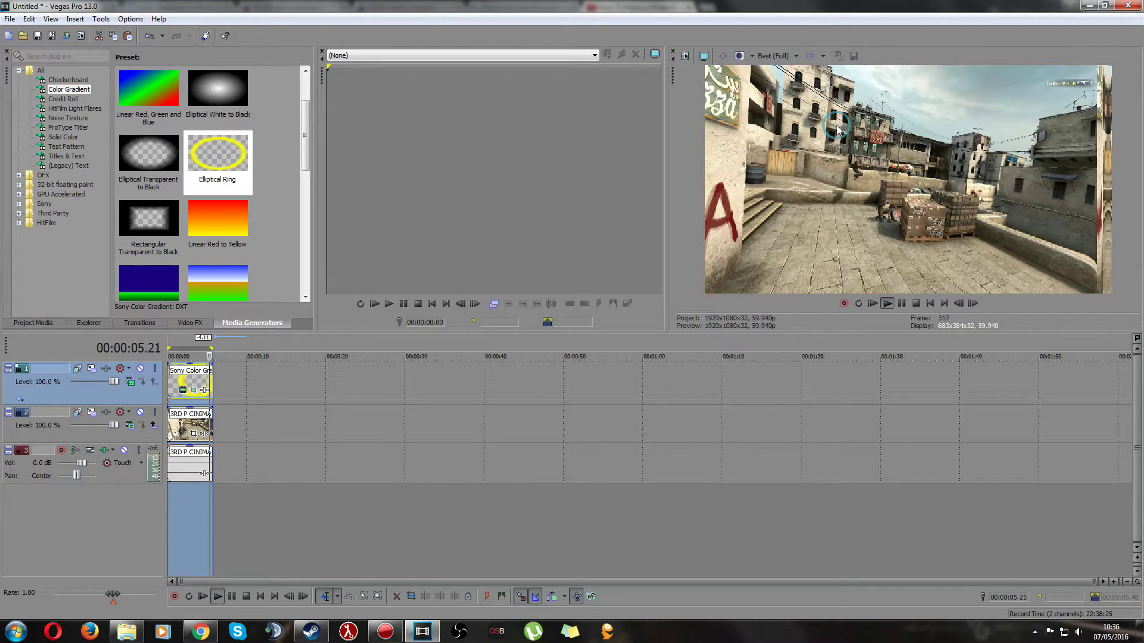
{"action": "left_click", "coordinate": [251, 416]}
{"action": "left_click_drag", "start_coordinate": [296, 448], "coordinate": [111, 432]}
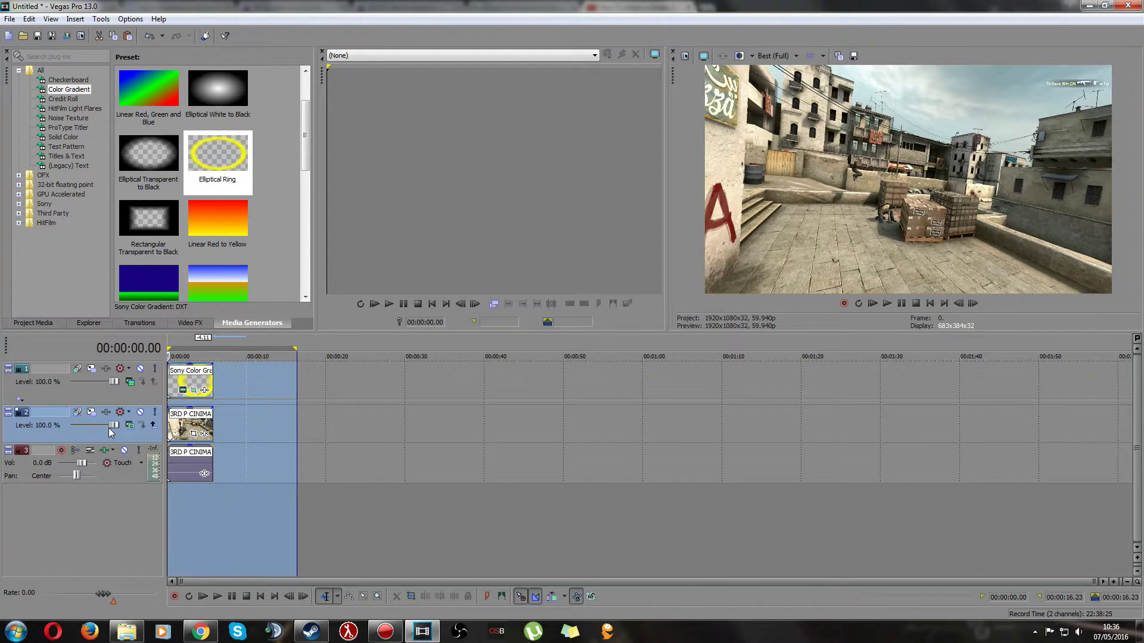
{"action": "left_click_drag", "start_coordinate": [301, 355], "coordinate": [203, 355]}
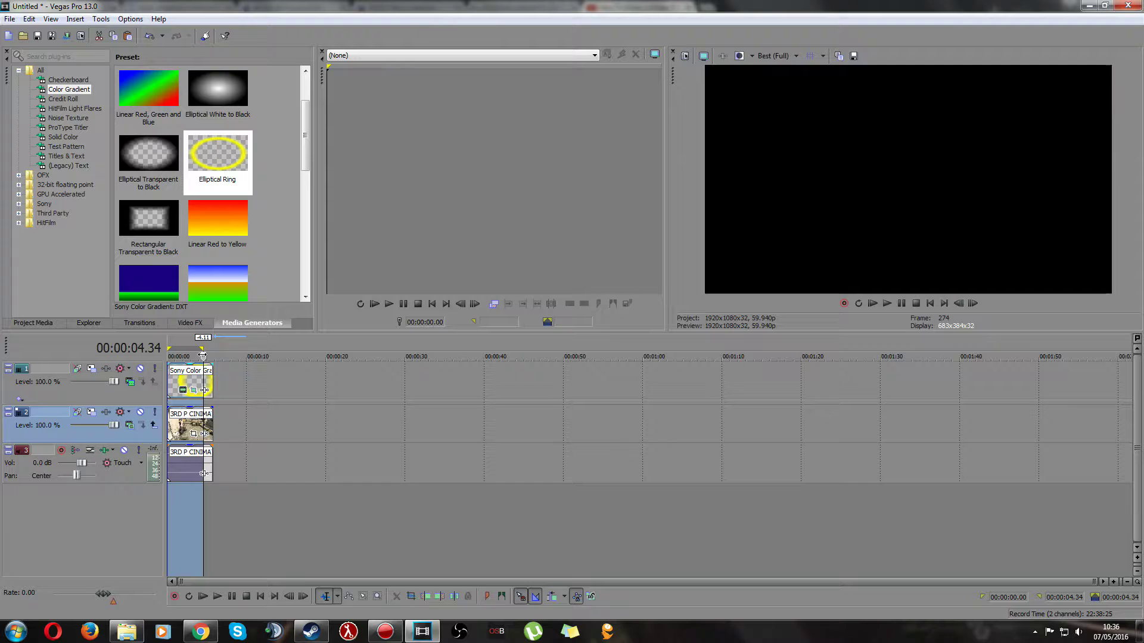
{"action": "left_click", "coordinate": [215, 356]}
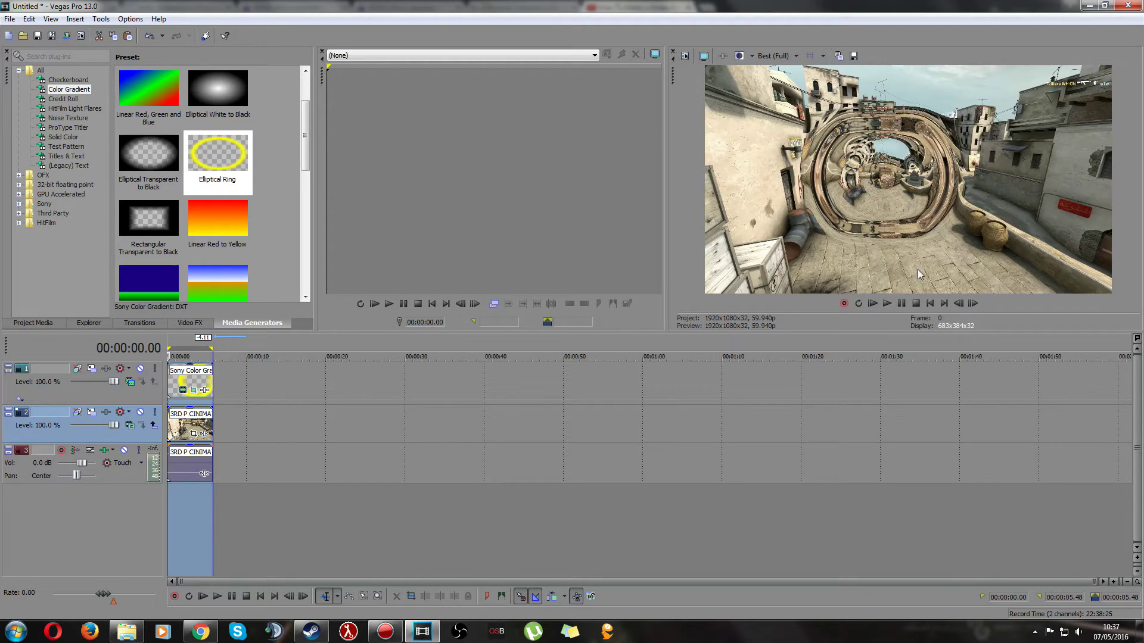
{"action": "left_click", "coordinate": [900, 304]}
{"action": "left_click", "coordinate": [901, 304]}
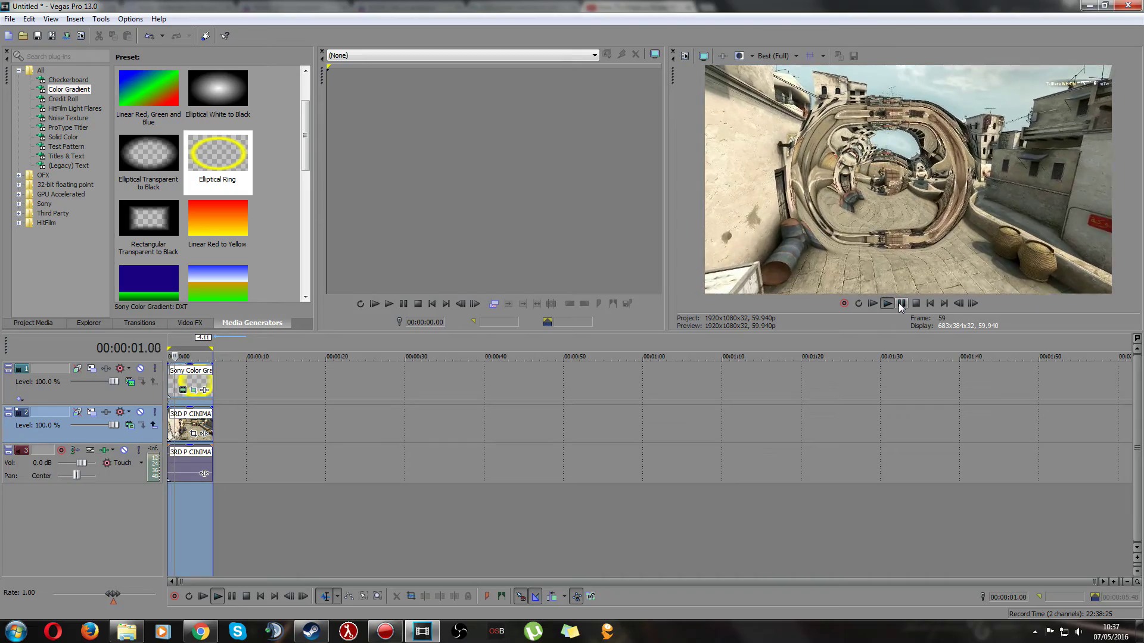